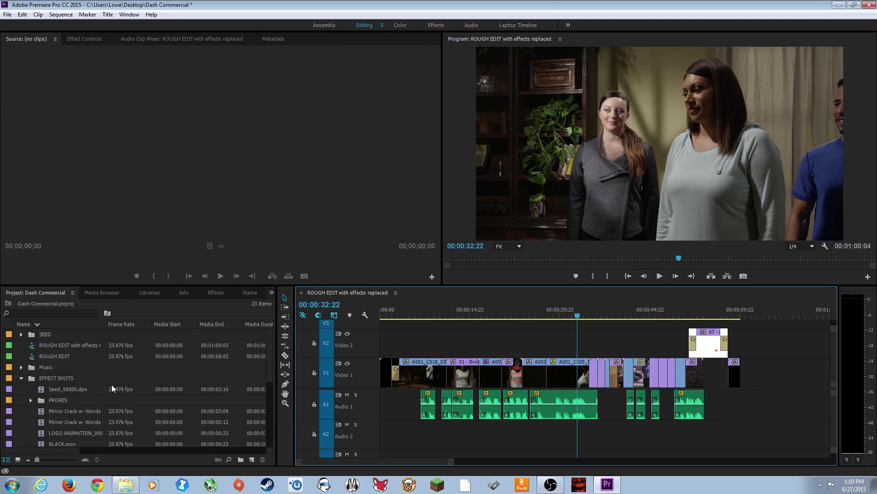
- Show the tilde key on a keyboard photo, then maximize and restore the Project panel with `
left_click(97, 484)
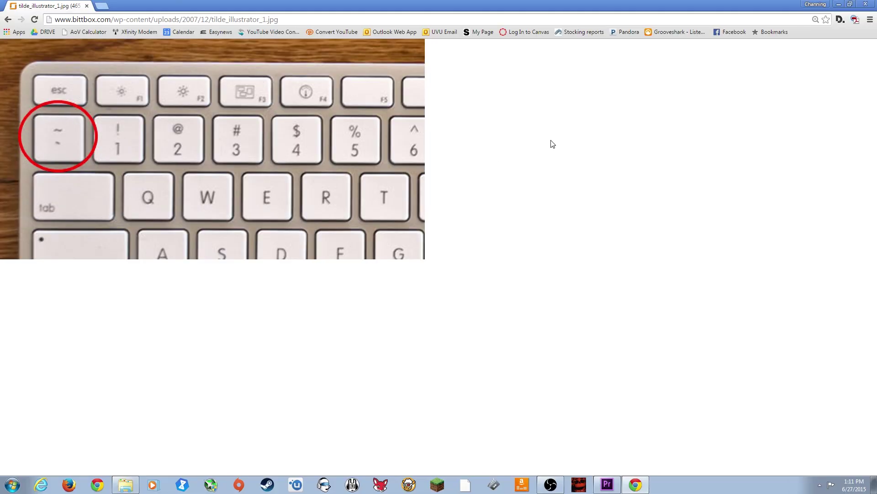
left_click(839, 4)
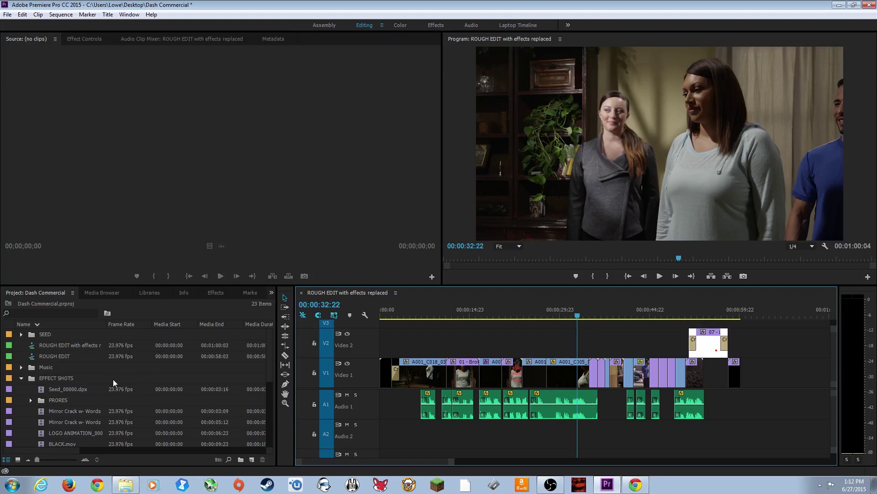
key("grave")
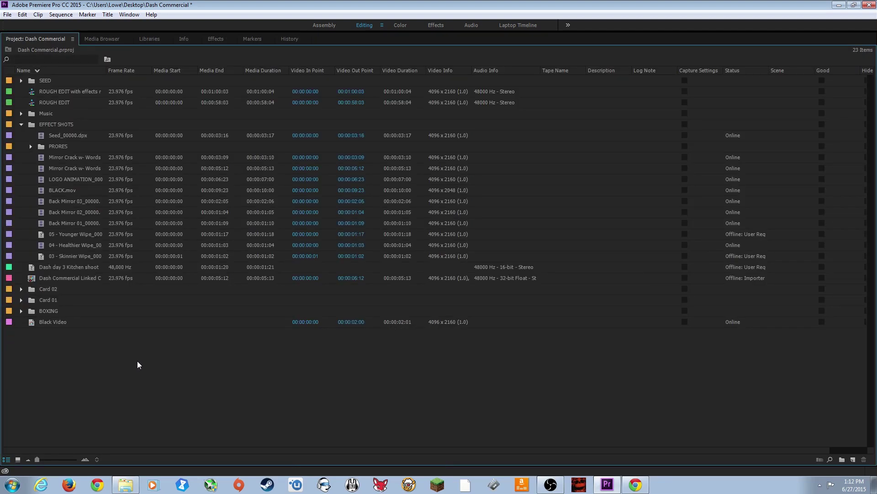
key("grave")
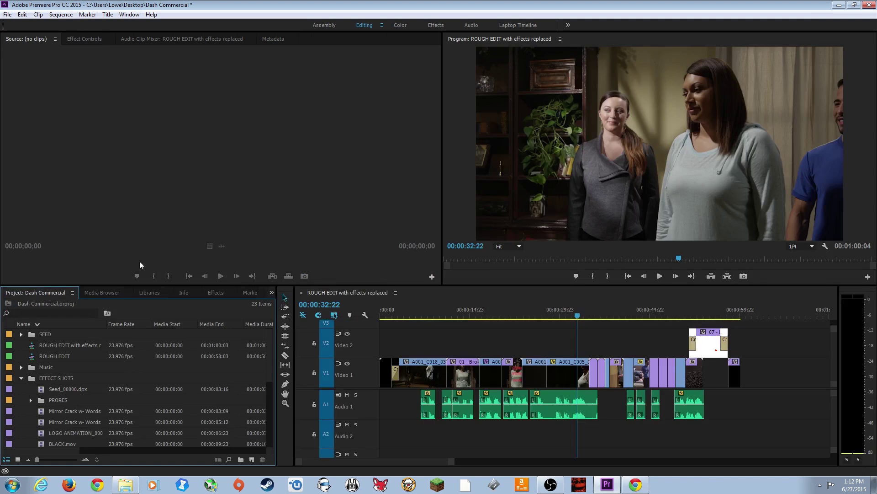
- Maximize and restore the Source panel, timeline and Program monitor in turn with `
key("grave")
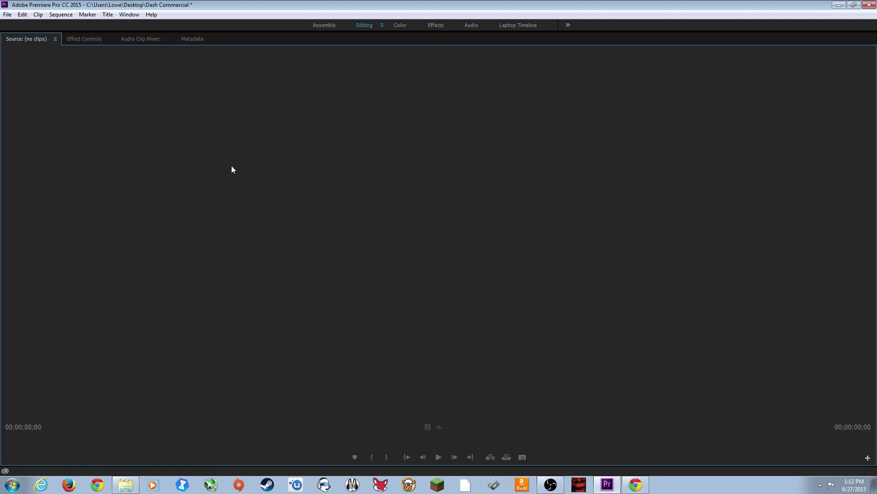
key("grave")
key("grave")
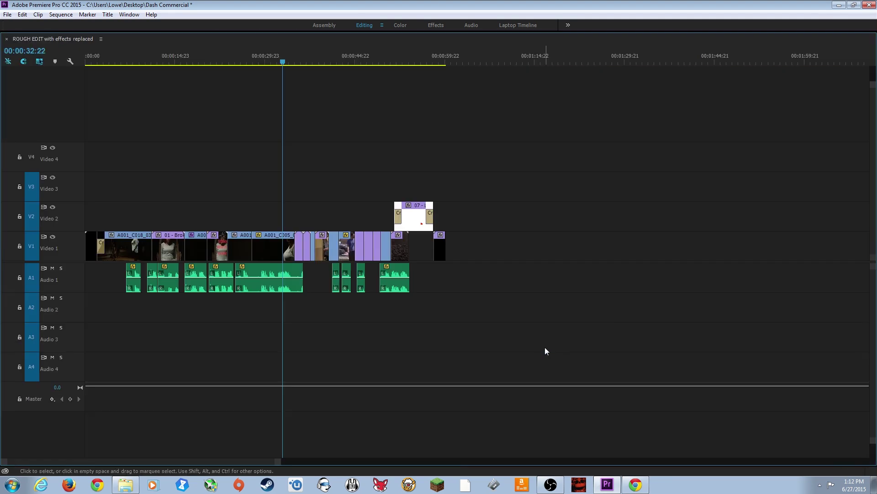
key("grave")
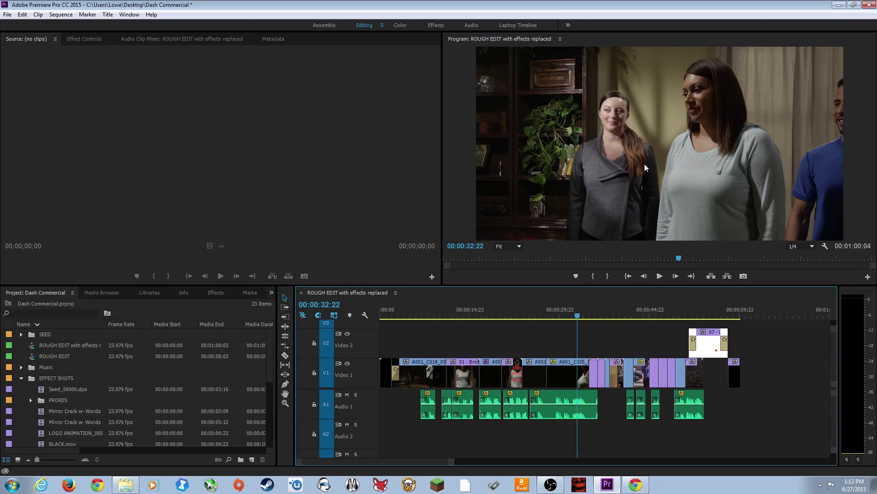
key("grave")
key("grave")
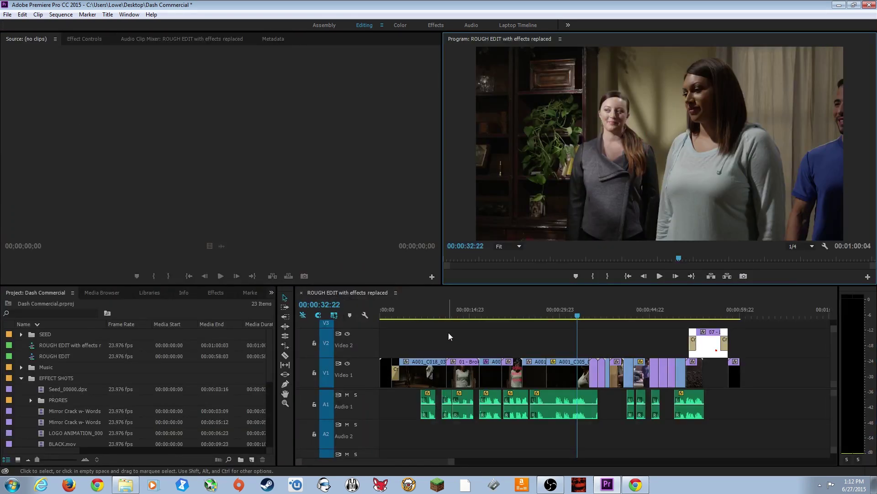
key("grave")
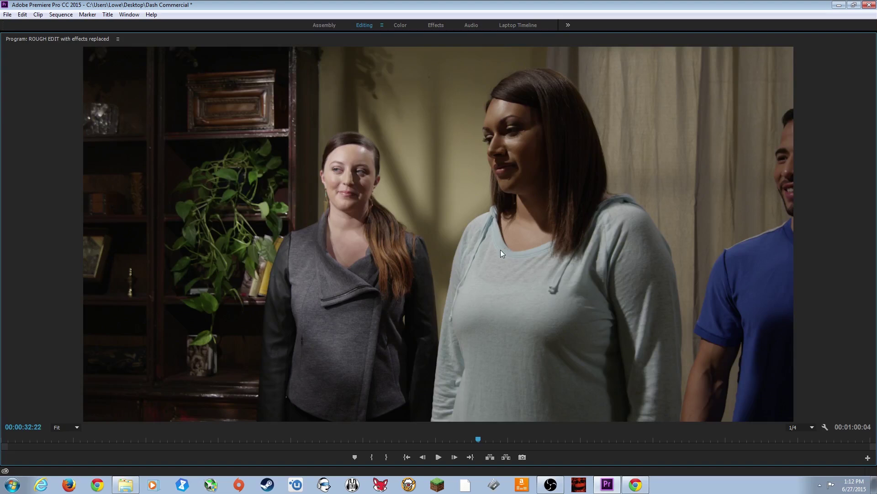
key("grave")
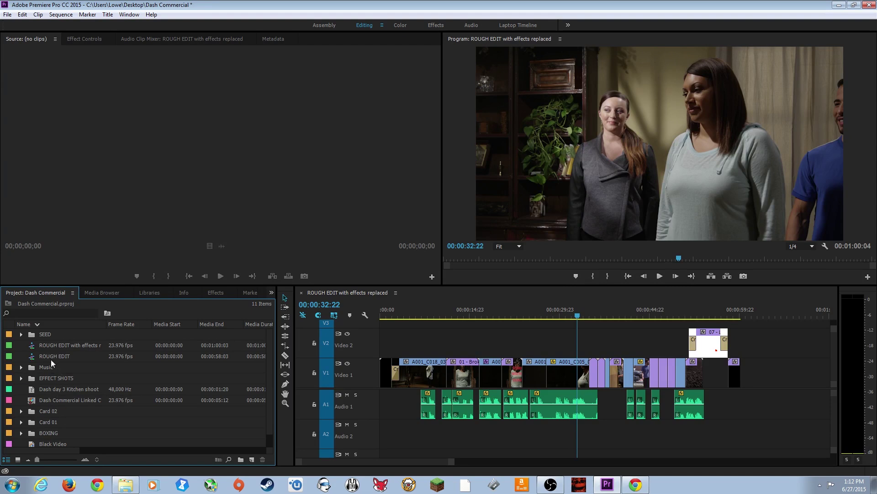
- Maximize the Project panel with ` so all 11 items show with full metadata columns
key("grave")
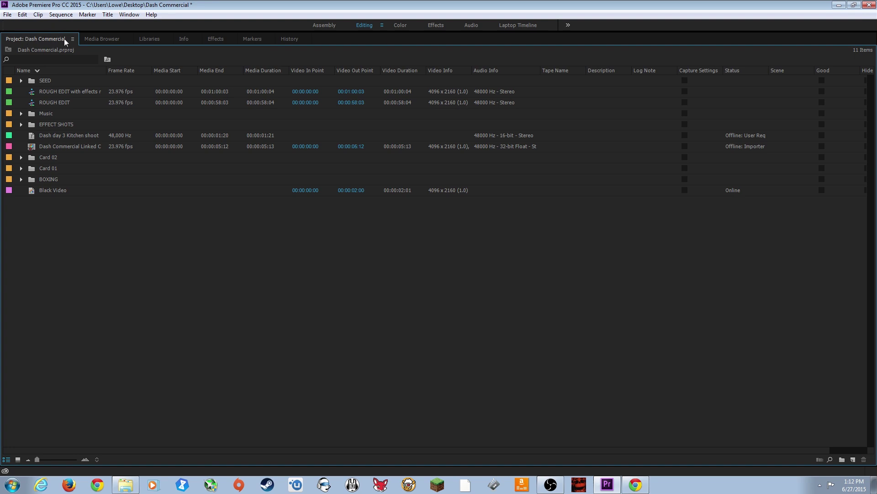
- Switch the maximized panel to the Media Browser, listing Local Drives C: and E: (STUFF)
left_click(89, 40)
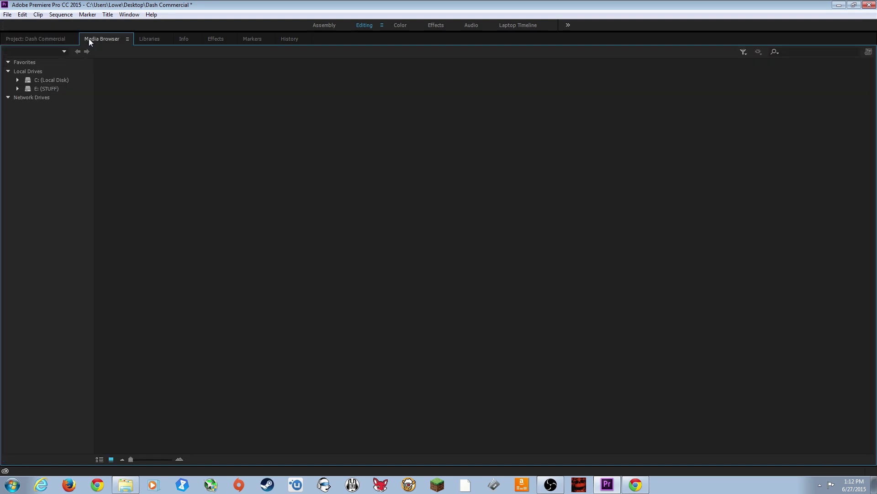
- Cycle through the Libraries, Info, Effects and Media Browser panels, ending on Libraries with syncing disabled
left_click(149, 40)
left_click(183, 40)
left_click(211, 40)
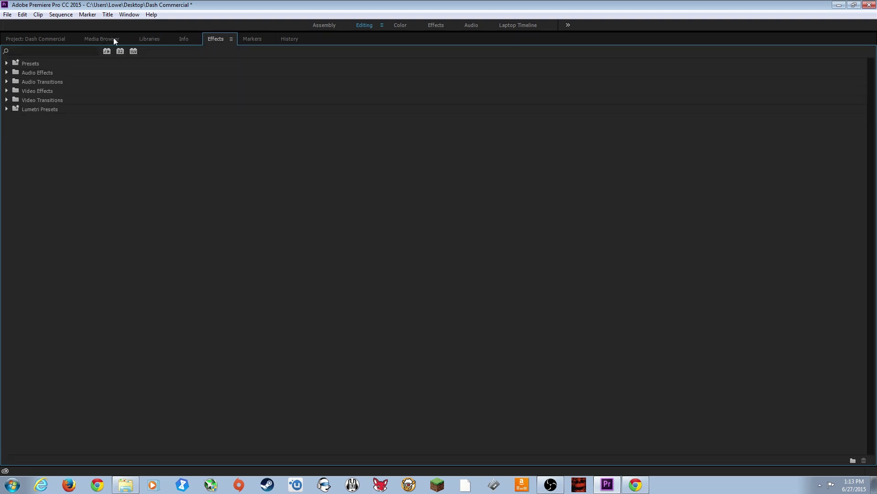
left_click(115, 40)
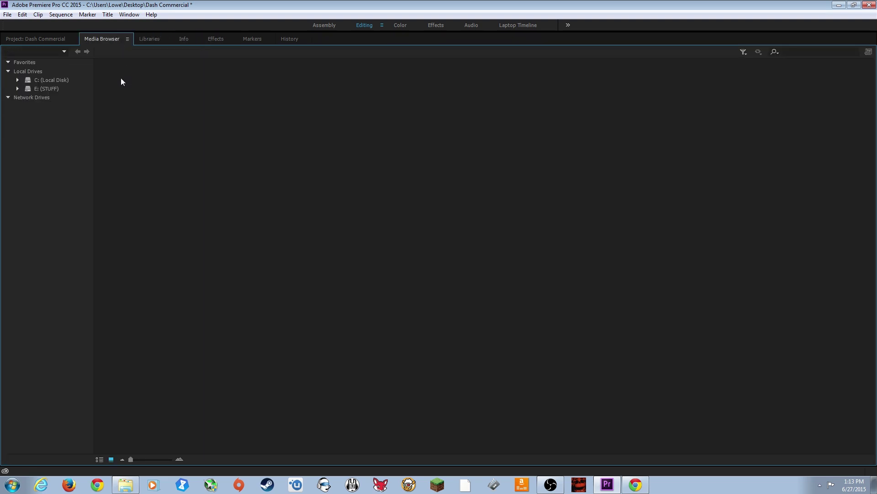
left_click(149, 39)
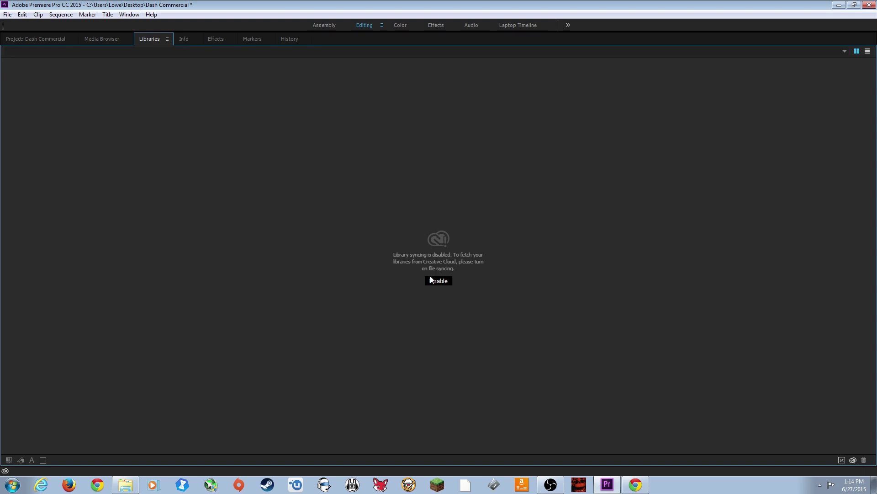
- Step through the Info and Effects panels, then show History listing New/Open through Ripple Delete
left_click(185, 40)
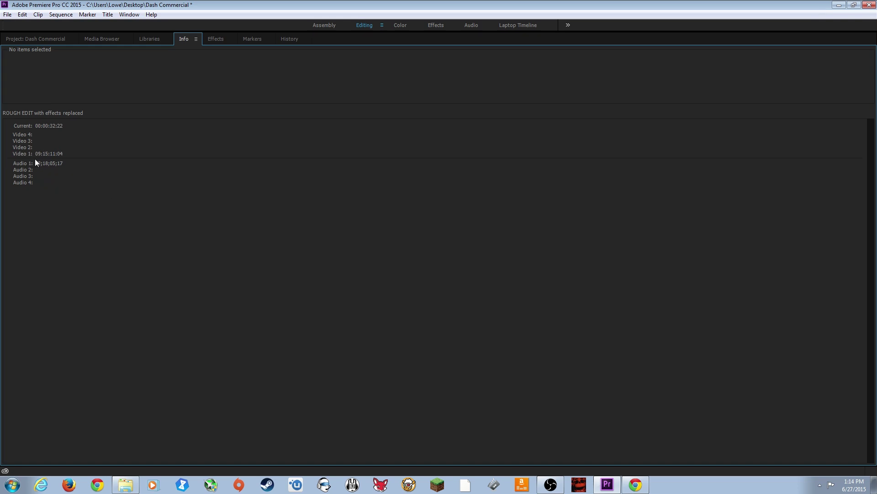
left_click(206, 38)
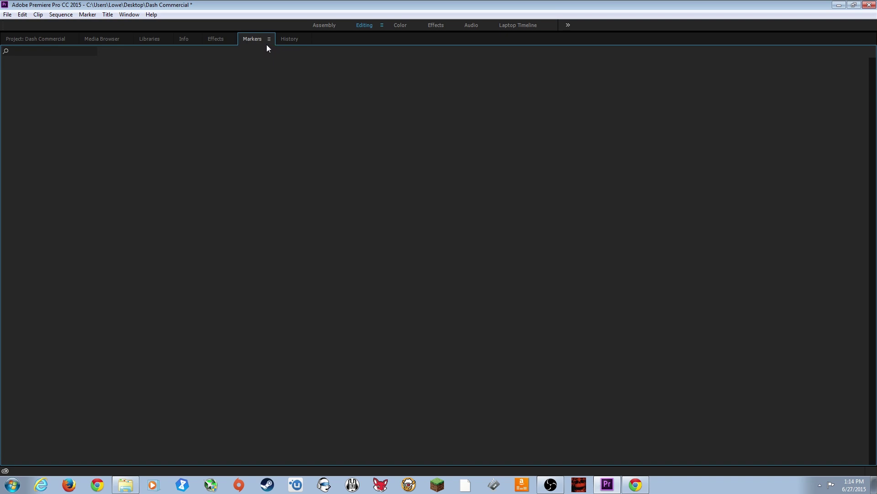
left_click(290, 40)
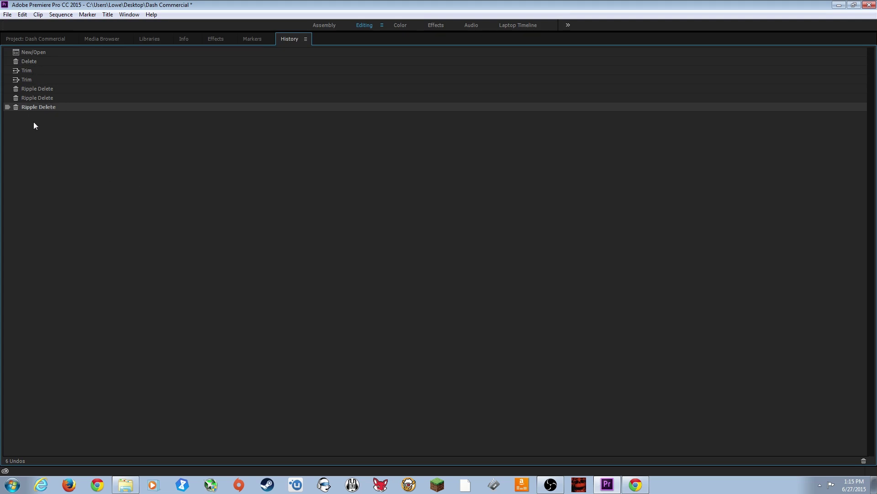
- Revert to New/Open, restore the last Ripple Delete, then step back through every History state and forward again
left_click(32, 53)
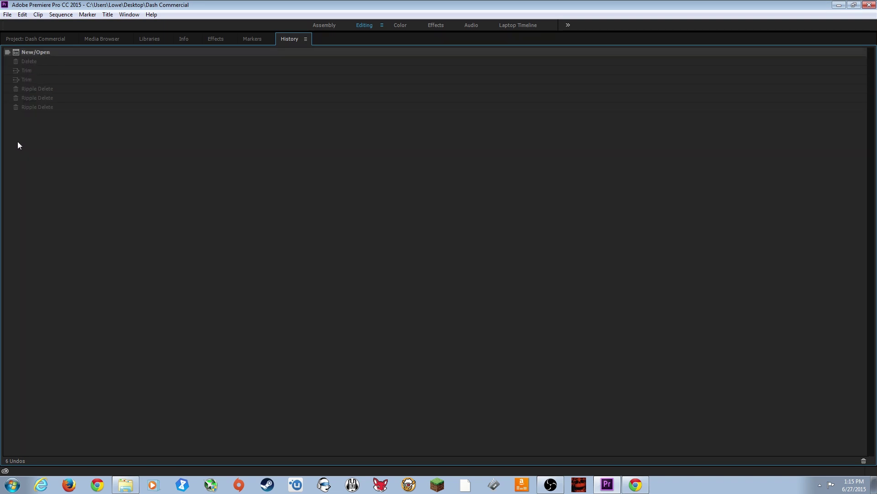
left_click(40, 107)
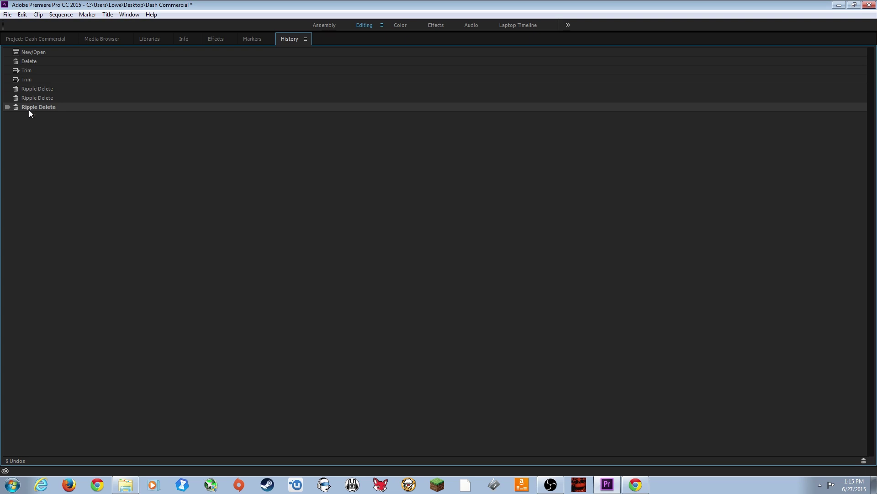
left_click(32, 97)
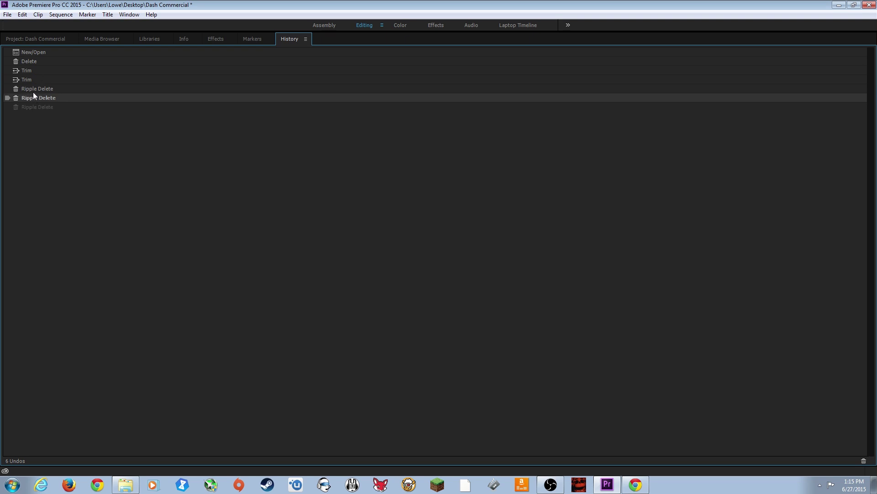
left_click(33, 88)
left_click(31, 80)
left_click(30, 71)
left_click(30, 60)
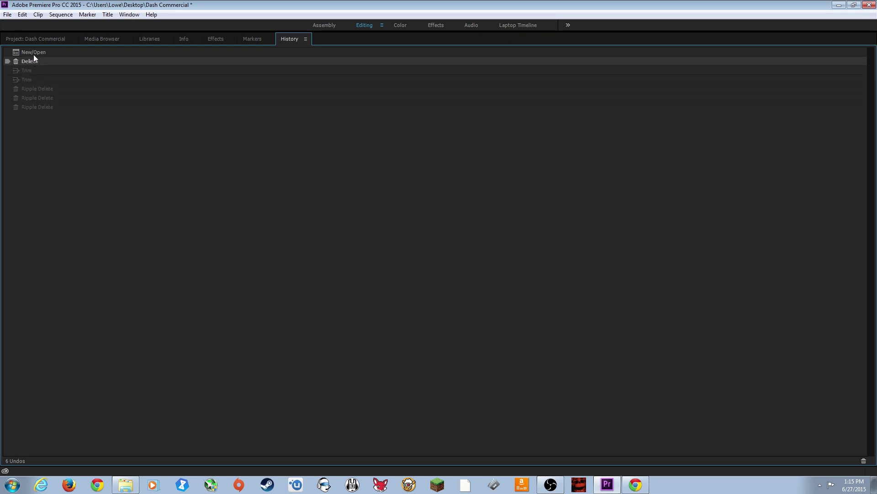
left_click(34, 53)
left_click(37, 105)
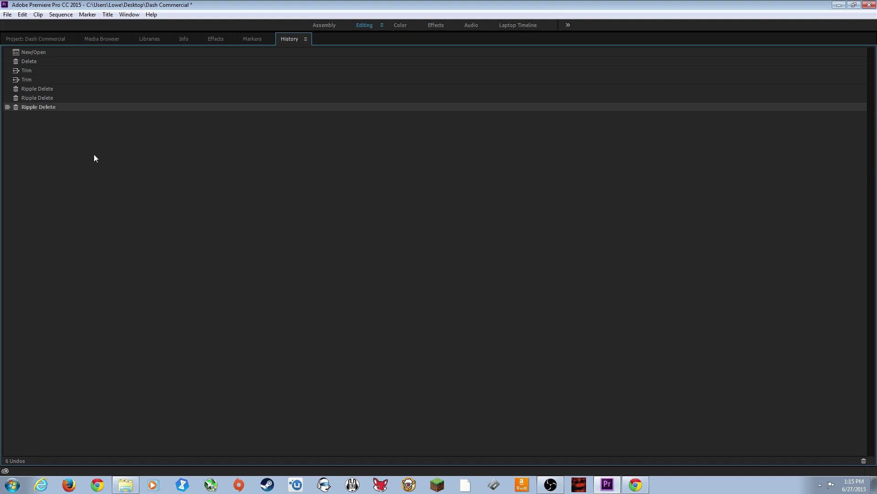
- Undo back to the first Trim and redo through the last Ripple Delete with Ctrl+Z and Ctrl+Shift+Z
key("ctrl+z")
key("ctrl+z")
key("ctrl+z")
key("ctrl+z")
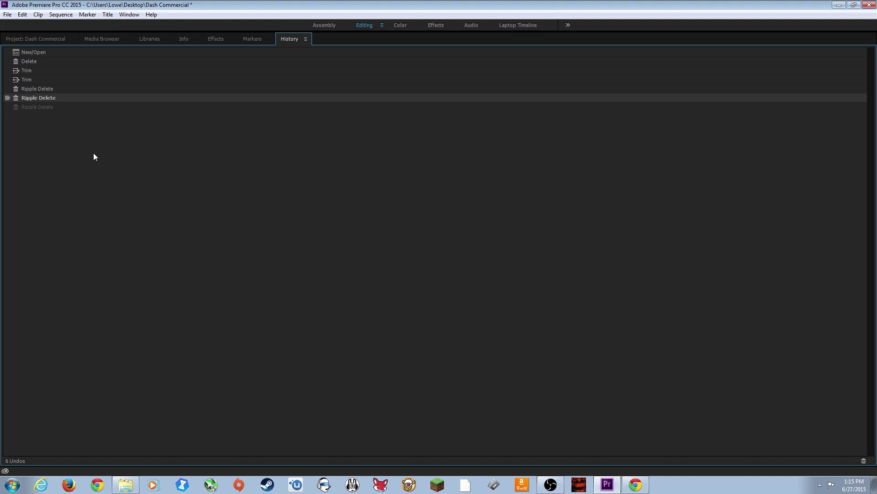
key("ctrl+z")
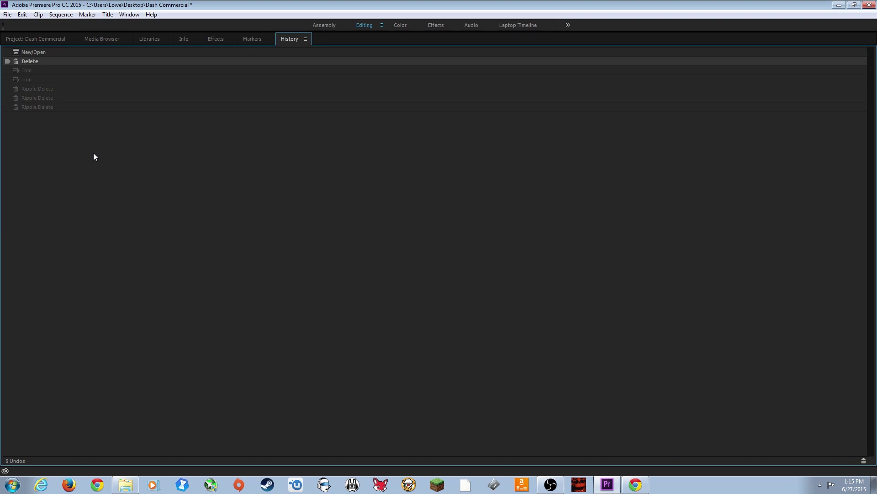
key("ctrl+shift+z")
key("ctrl+shift+z")
key("ctrl+shift+z")
key("ctrl+shift+z")
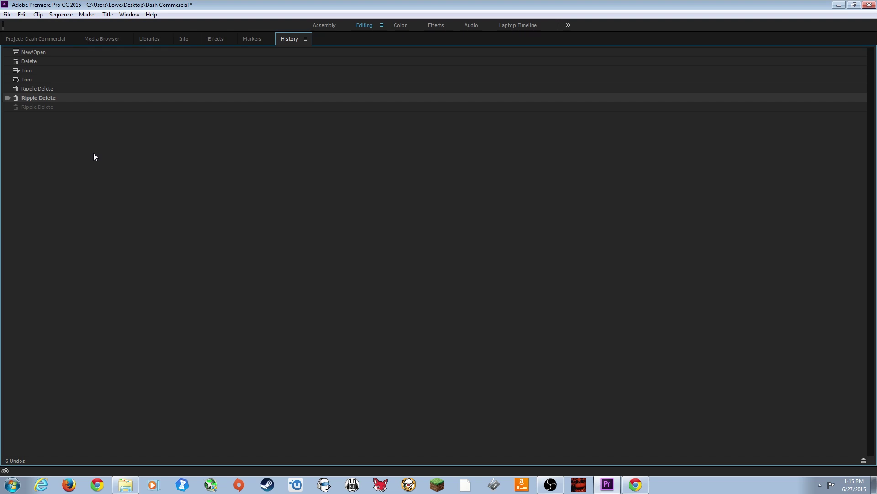
key("ctrl+shift+z")
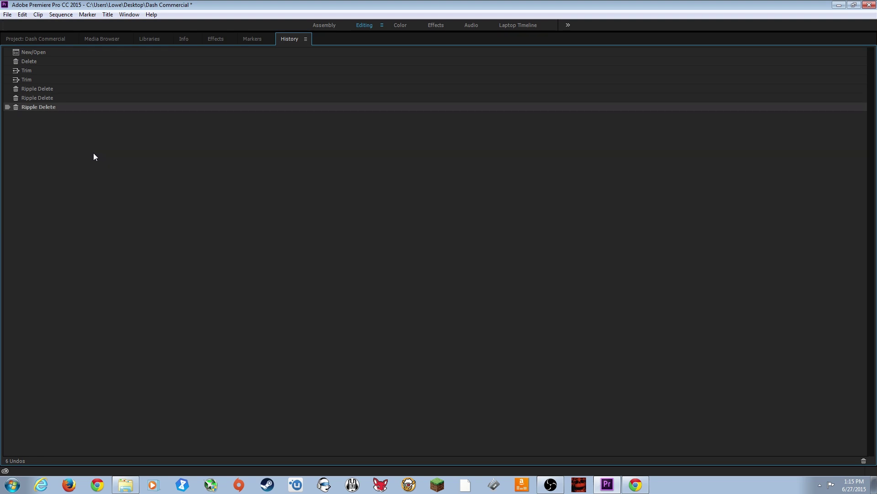
key("ctrl+z")
key("ctrl+z")
key("ctrl+z")
key("ctrl+z")
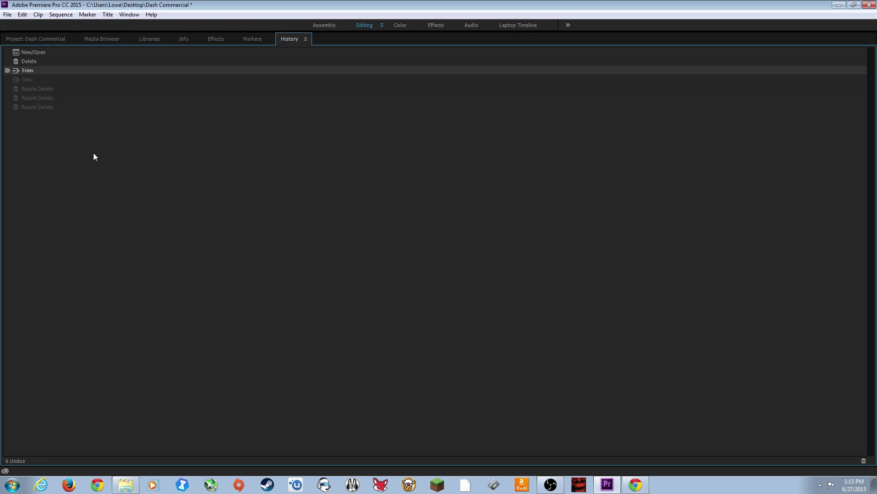
key("ctrl+shift+z")
key("ctrl+shift+z")
key("ctrl+shift+z")
key("ctrl+shift+z")
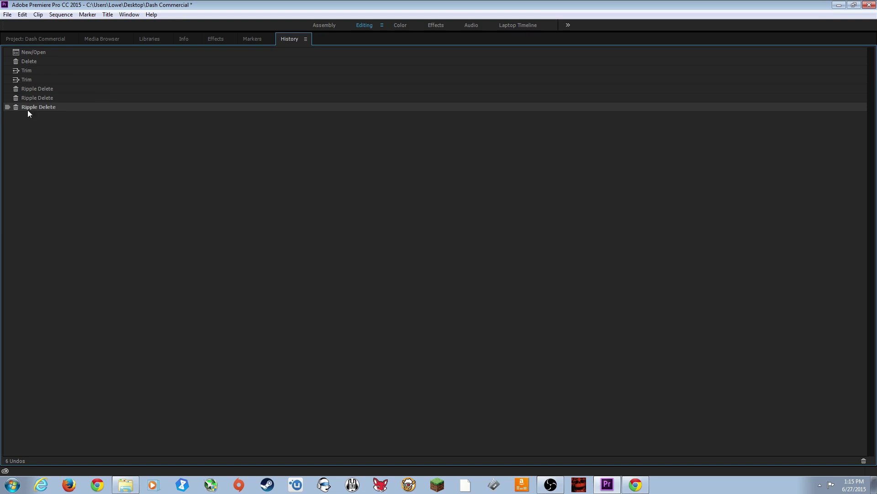
- Jump to the opening state, restore all edits through the last Ripple Delete, and un-maximize History
left_click(35, 53)
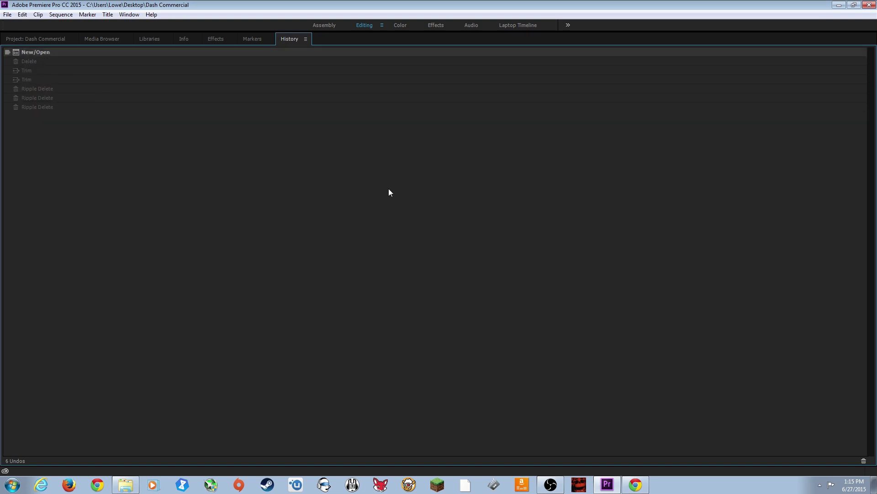
left_click(42, 107)
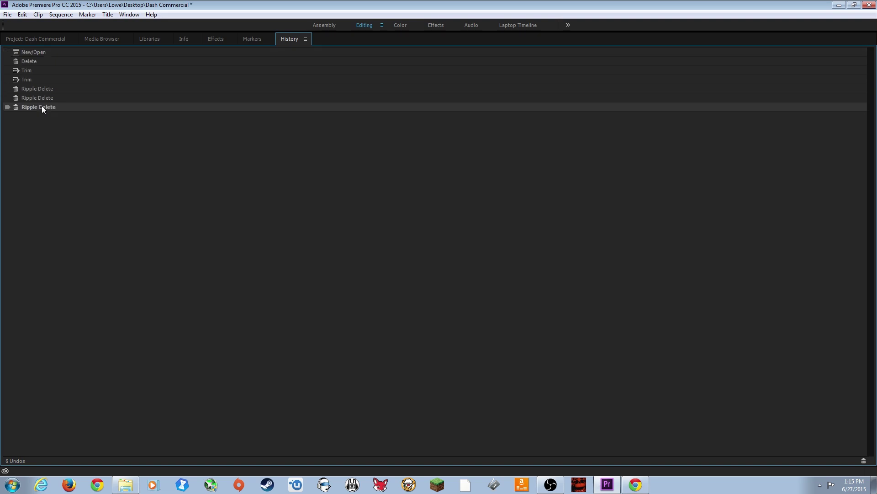
key("grave")
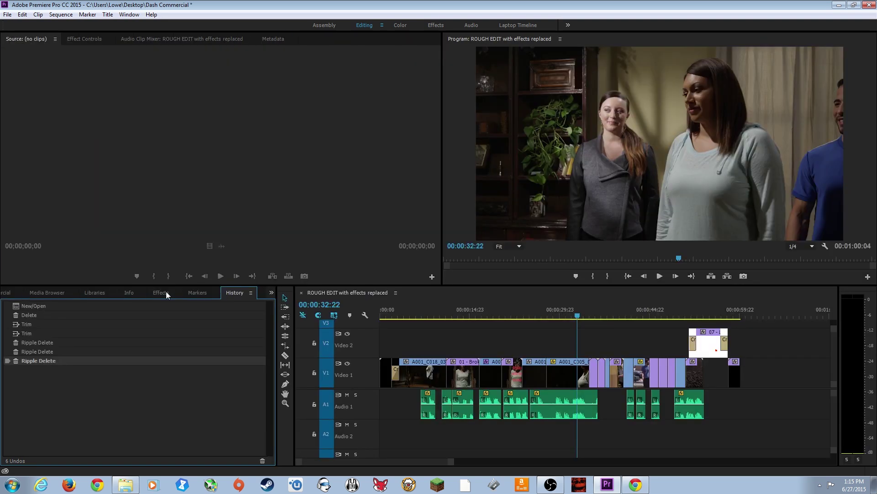
- Cycle the lower-left group through the Project, Media Browser, Libraries, Info, Effects and Markers panels
left_click(10, 292)
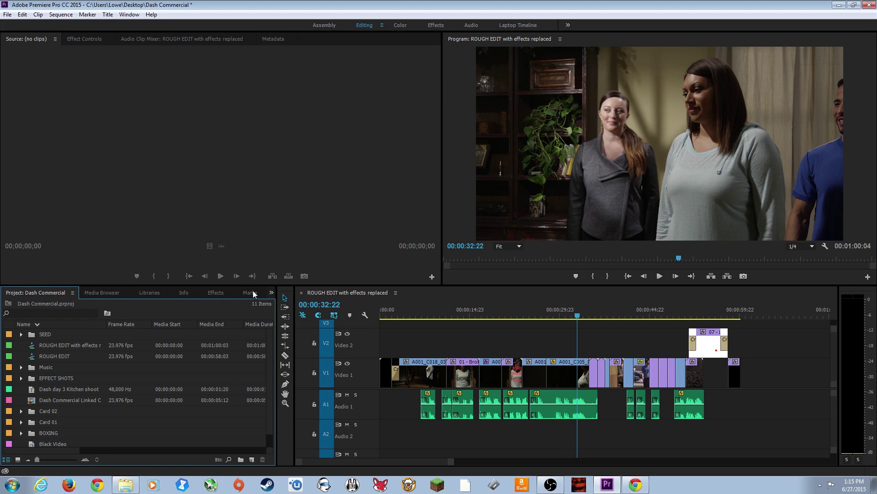
left_click(107, 294)
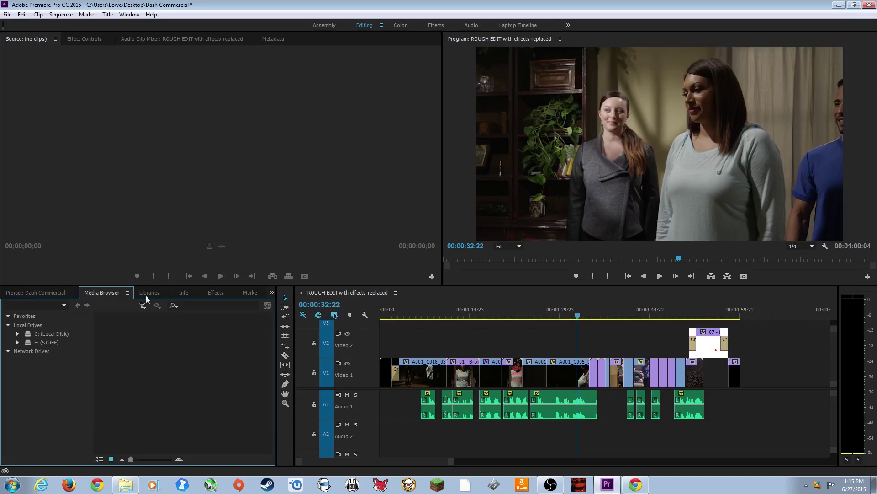
left_click(147, 295)
left_click(193, 295)
left_click(219, 294)
left_click(250, 294)
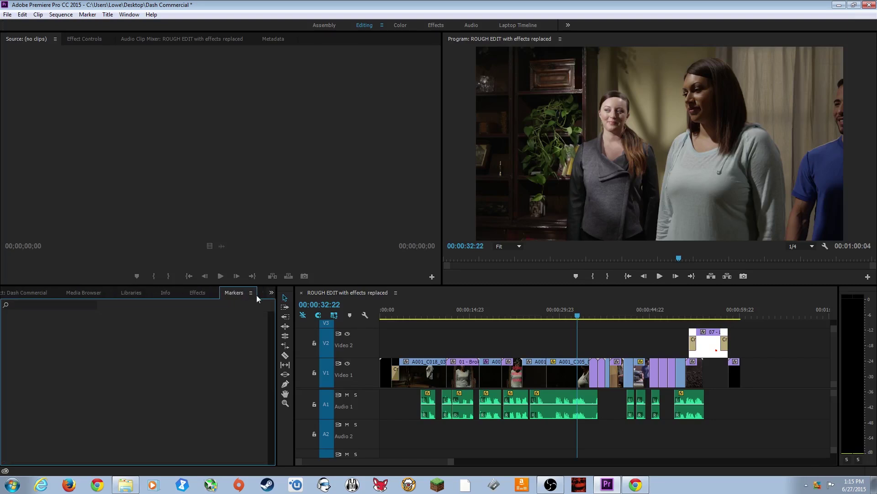
left_click(196, 293)
left_click(176, 293)
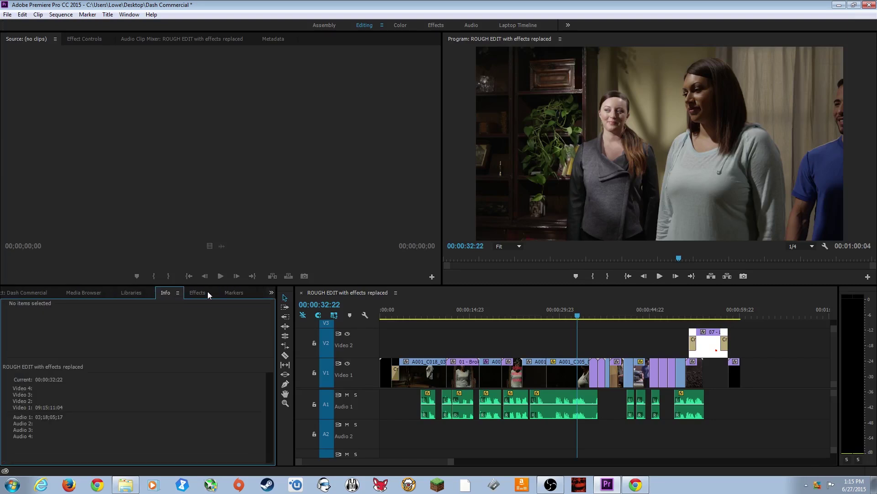
left_click(232, 294)
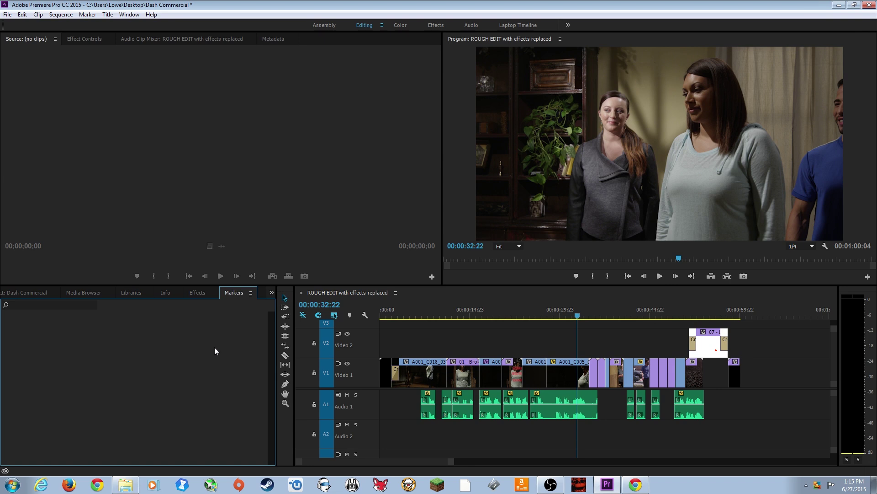
- Bring up History from the group's overflow » menu, then reopen and dismiss that menu
left_click(271, 293)
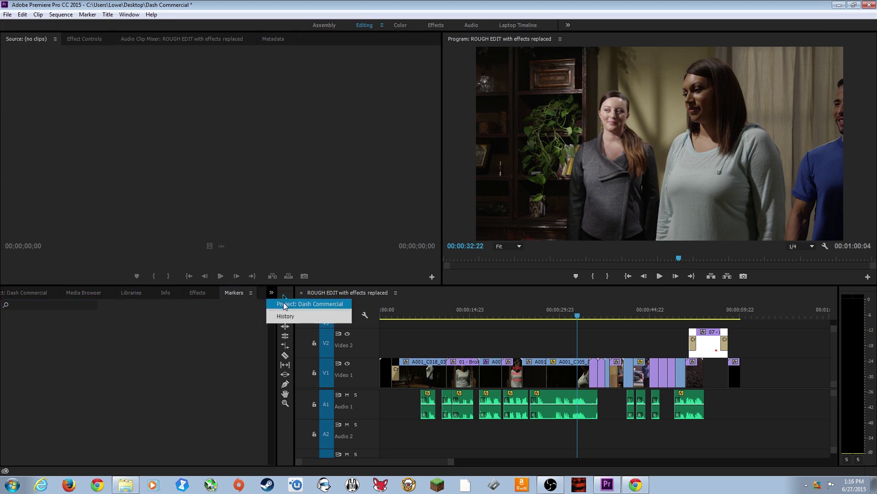
left_click(290, 316)
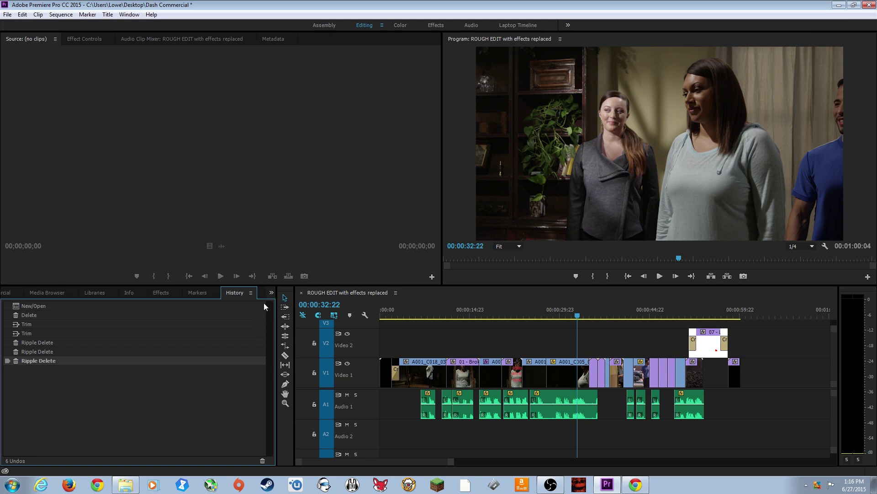
left_click(272, 292)
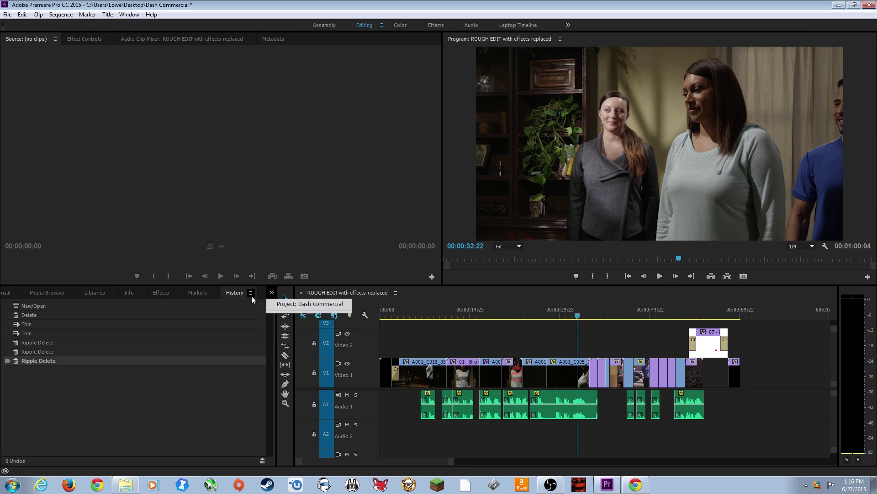
left_click(235, 295)
left_click(271, 292)
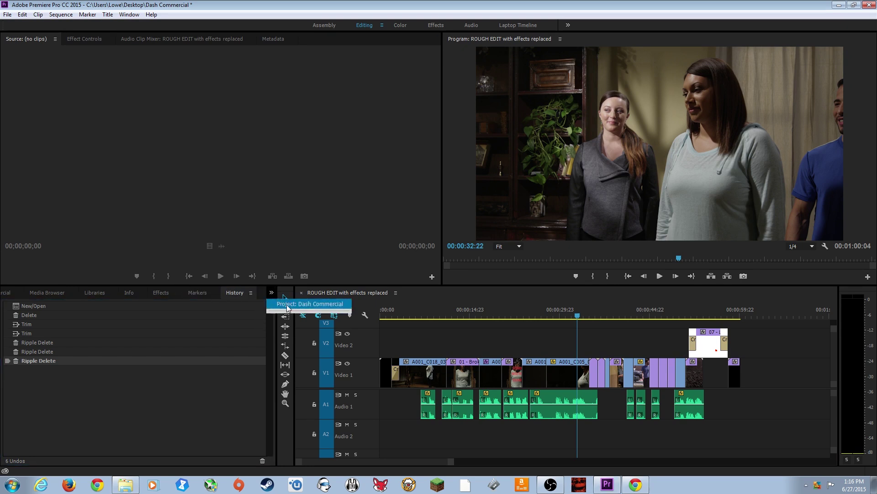
left_click(176, 404)
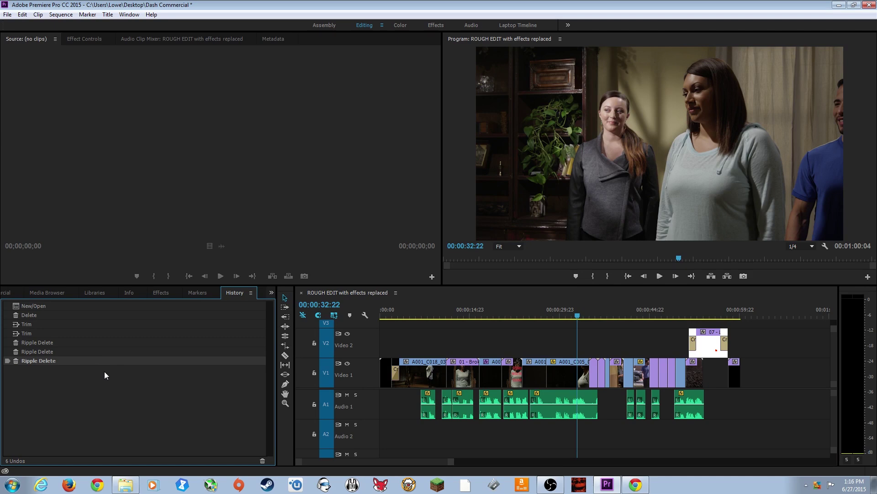
- Maximize and restore History with `, then switch the group back to Project with Shift+1
key("grave")
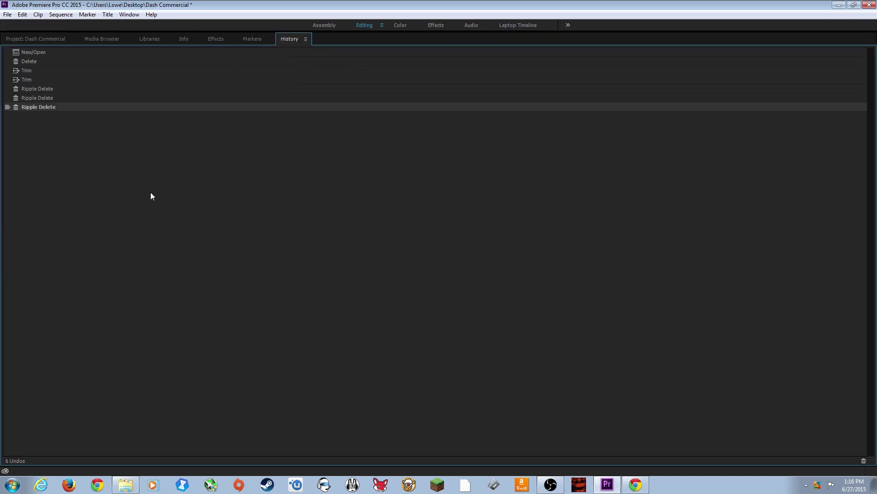
key("grave")
key("shift+1")
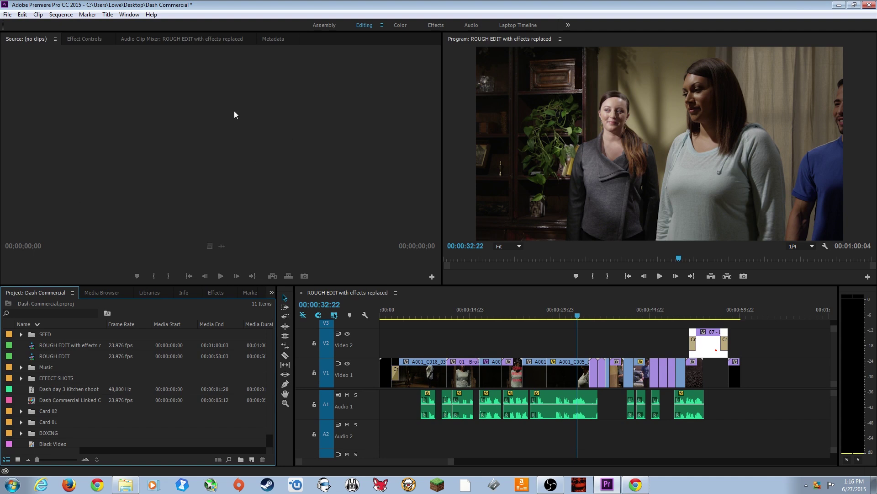
key("shift+2")
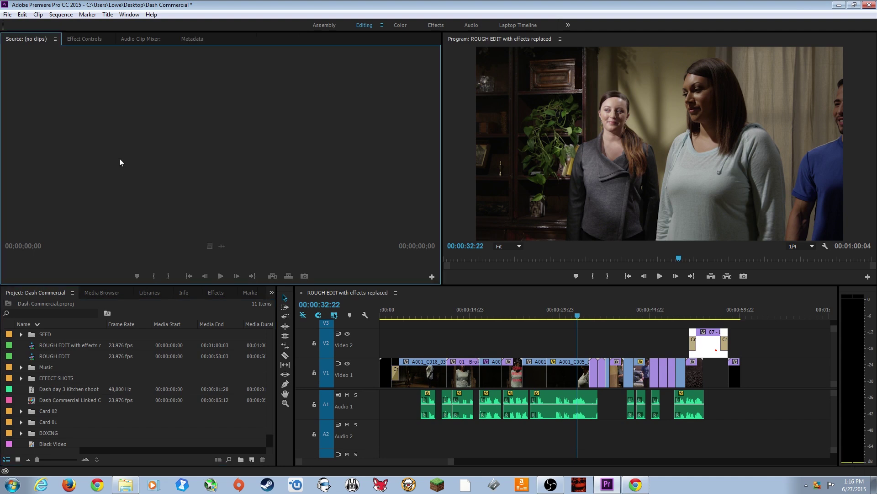
left_click(137, 432)
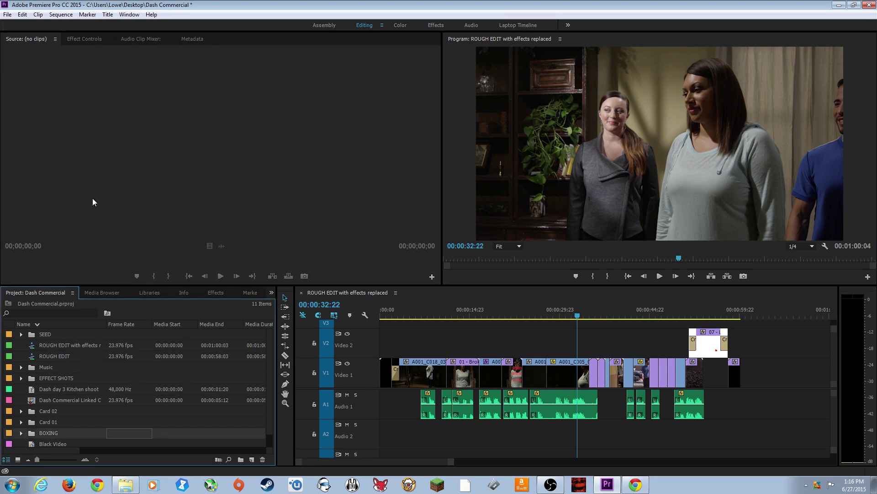
left_click(111, 263)
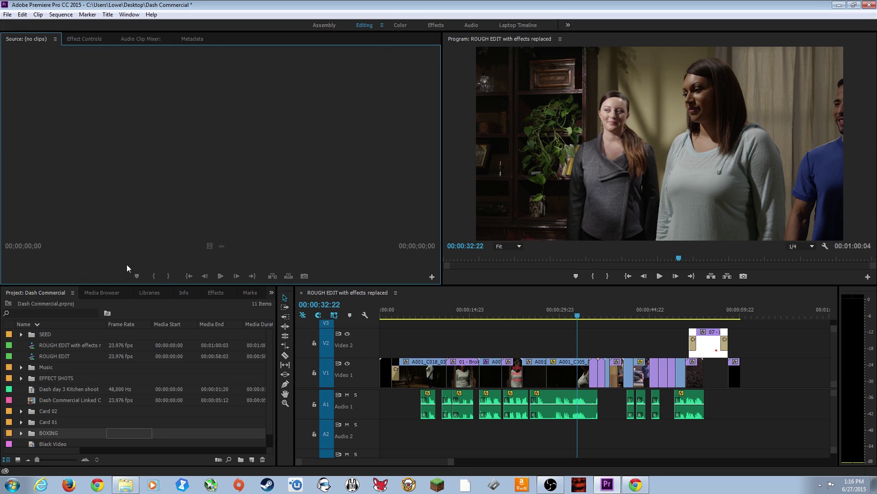
- Expand EFFECT SHOTS and load Mirror Crack w- Words Still_00000.dpx (00:00:03:10) into the Source monitor
left_click(21, 378)
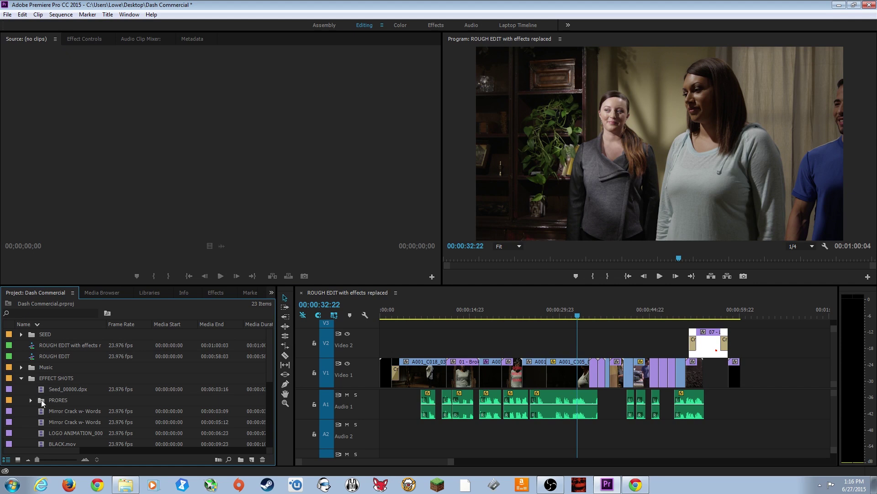
double_click(44, 411)
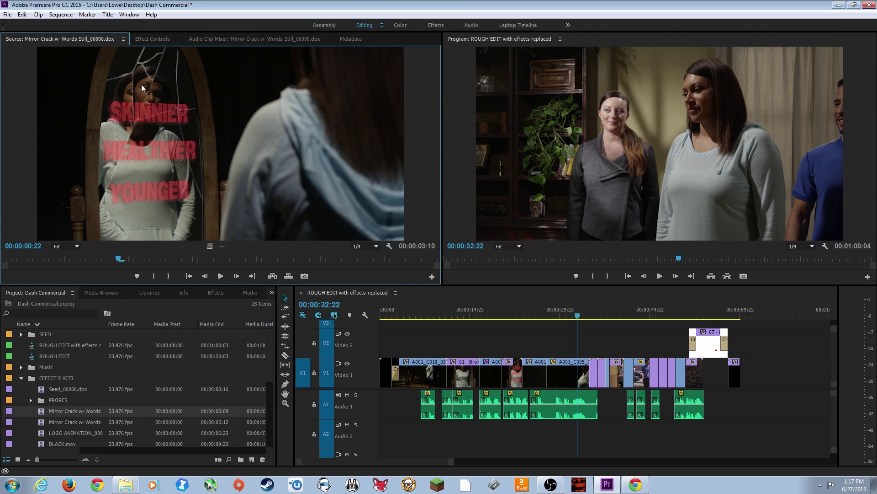
- Show Effect Controls with only the A001_C005 video clip selected, then the Audio Clip Mixer
left_click(147, 38)
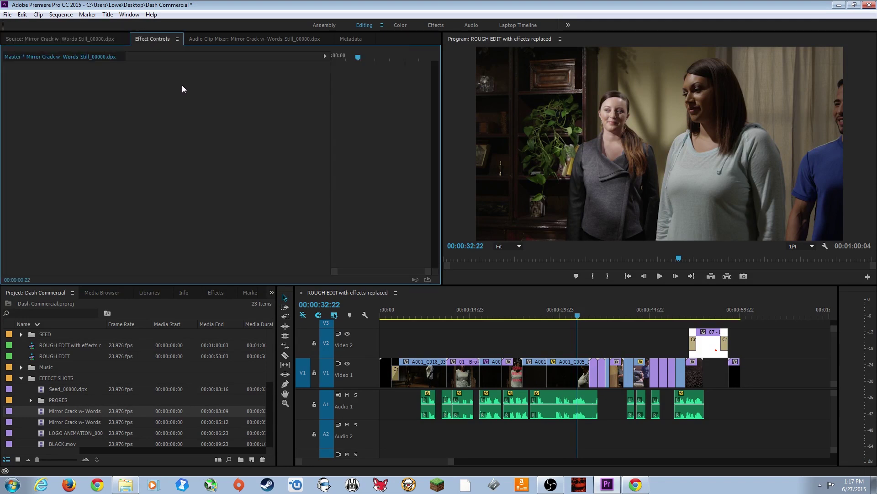
left_click(566, 374)
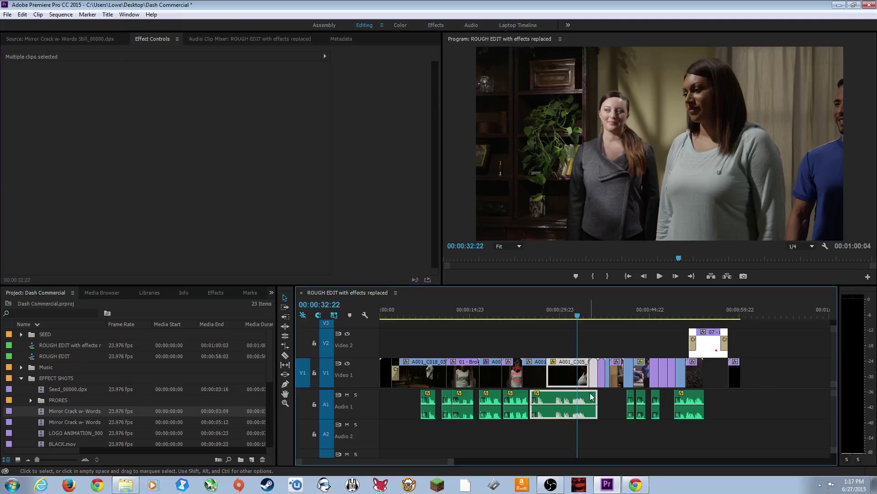
left_click(575, 368, "alt")
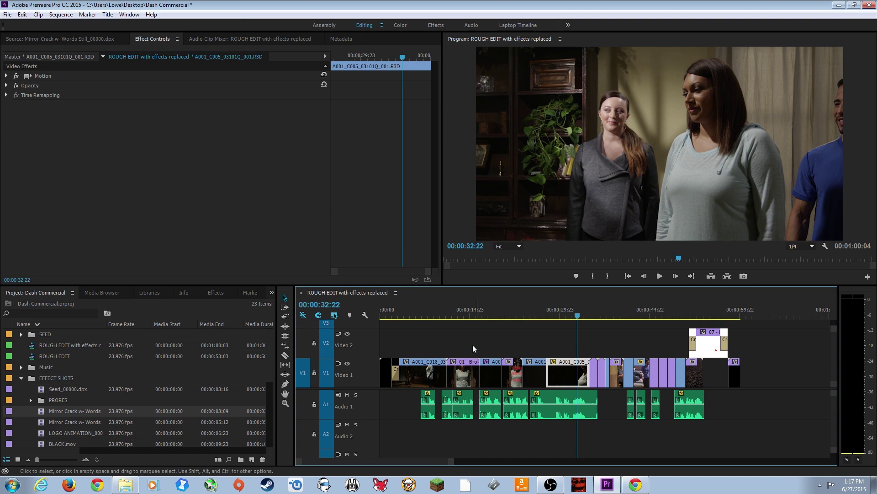
left_click(221, 40)
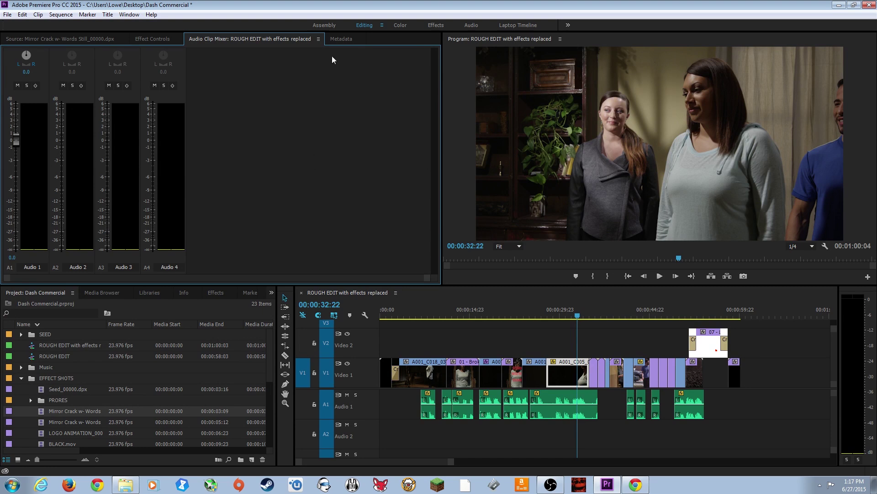
- Inspect metadata for the ROUGH EDIT sequence, Mirror Crack clip and A001_C002 clip, then restore the layout
left_click(340, 39)
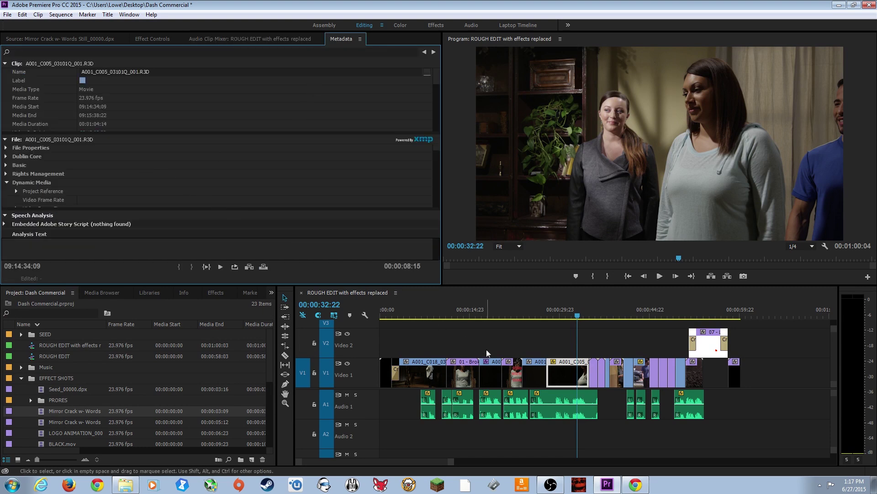
left_click(54, 356)
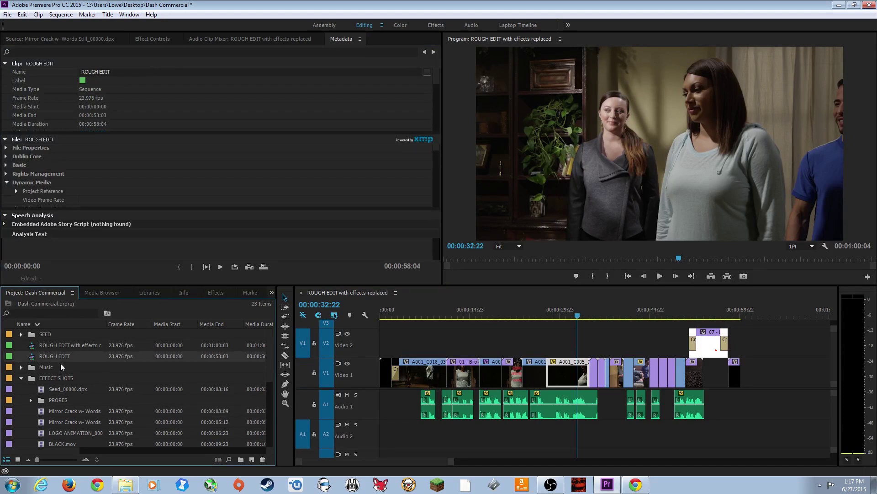
left_click(64, 425)
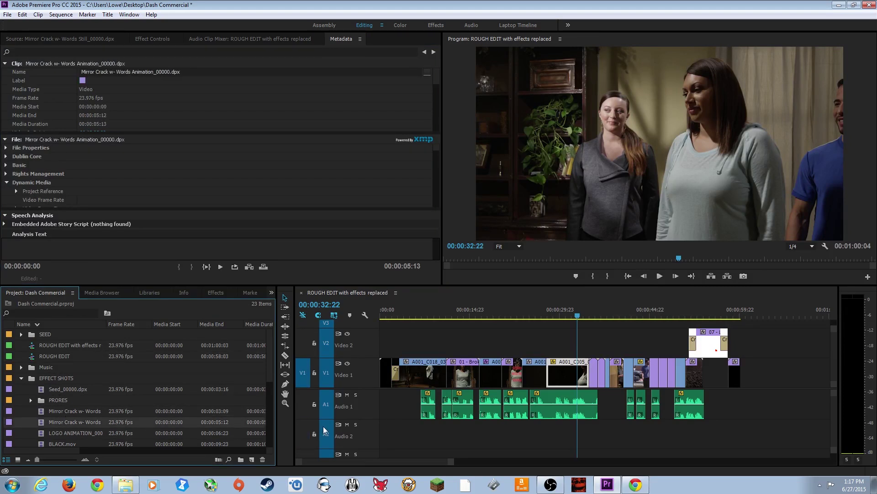
left_click(490, 372)
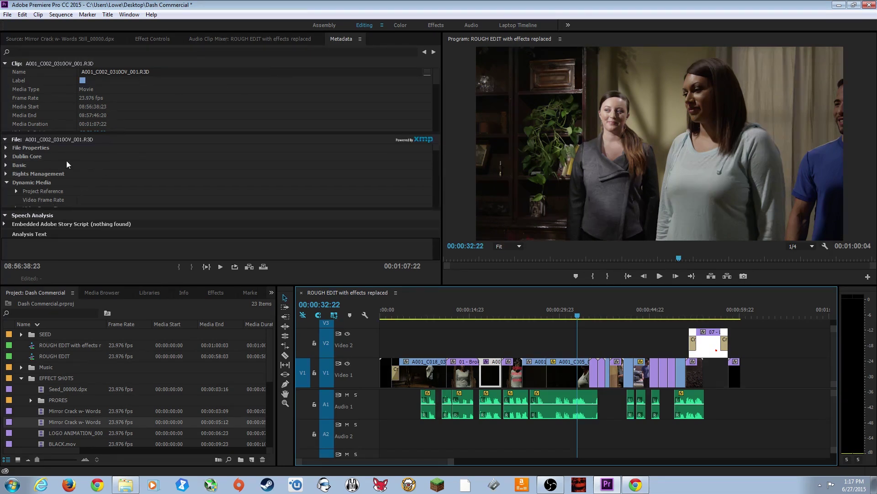
left_click(166, 151)
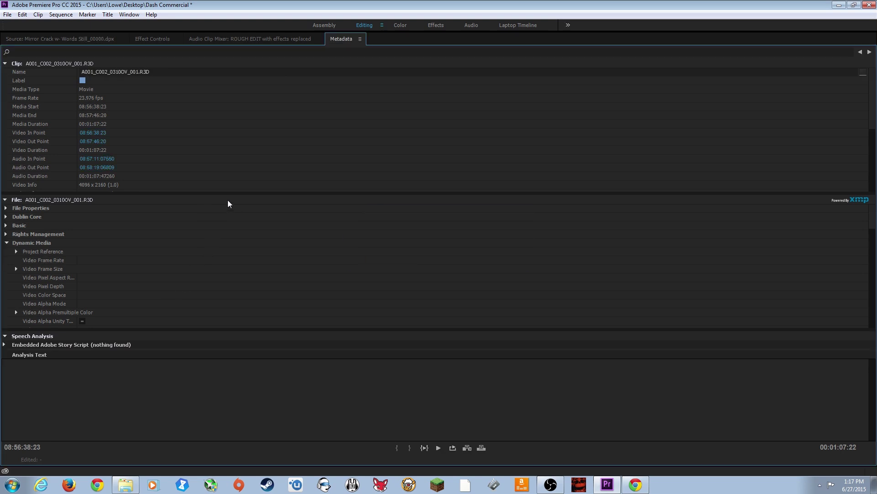
key("grave")
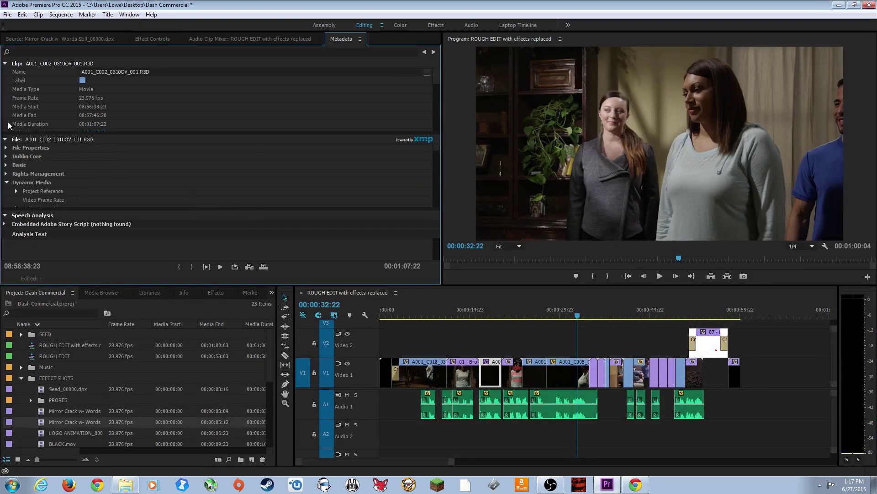
- Bring Source forward and scrub the ROUGH EDIT playhead through its shots, ending at 00:00:41:07
left_click(91, 37)
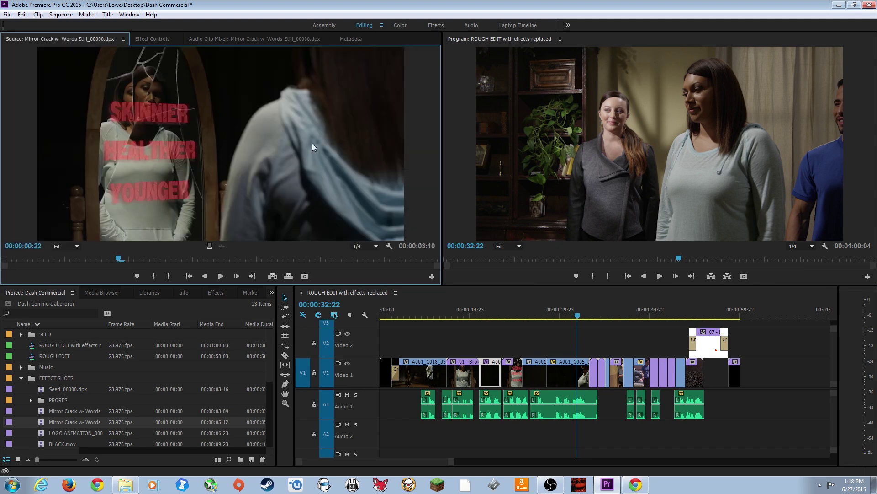
left_click(461, 314)
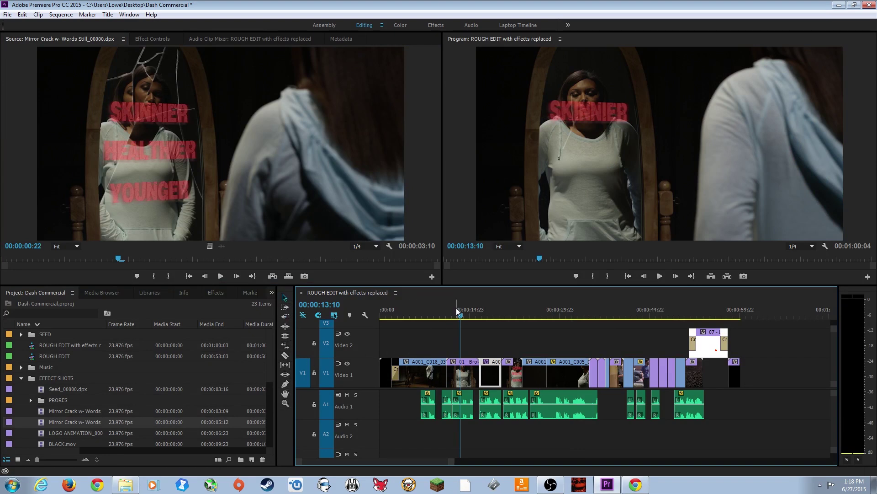
left_click_drag(456, 308, 406, 319)
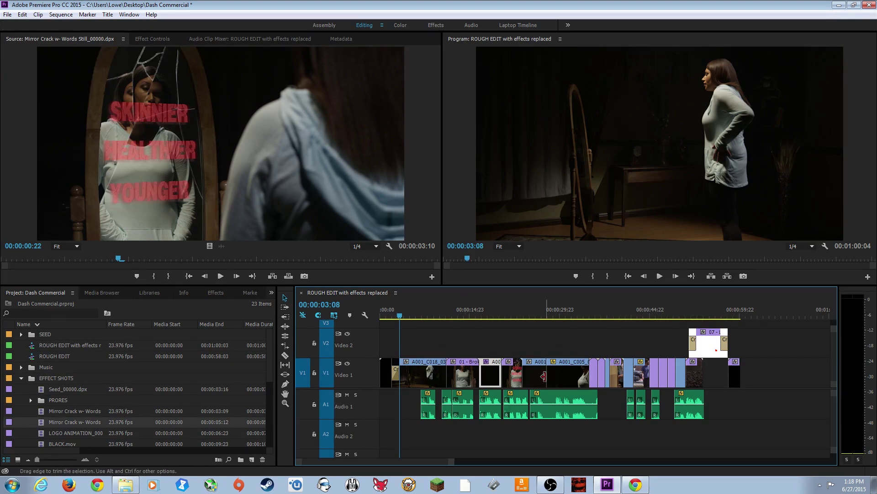
left_click_drag(410, 316, 442, 316)
left_click(685, 203)
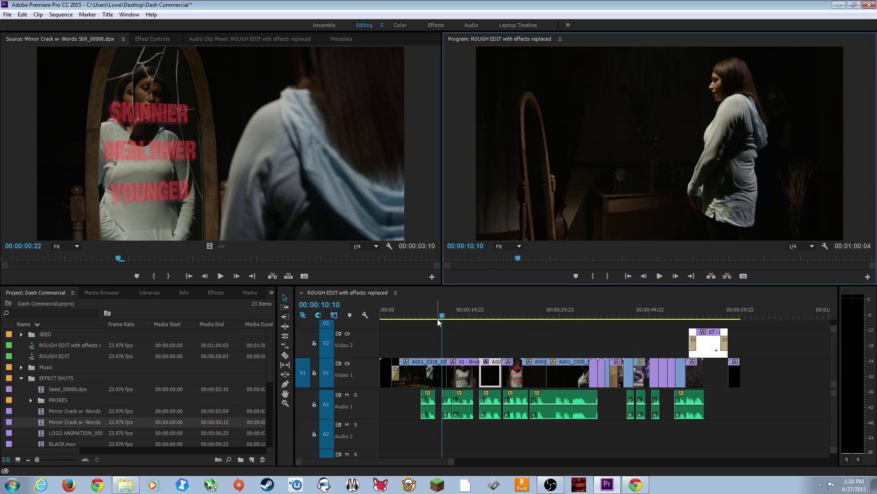
left_click_drag(438, 326, 625, 321)
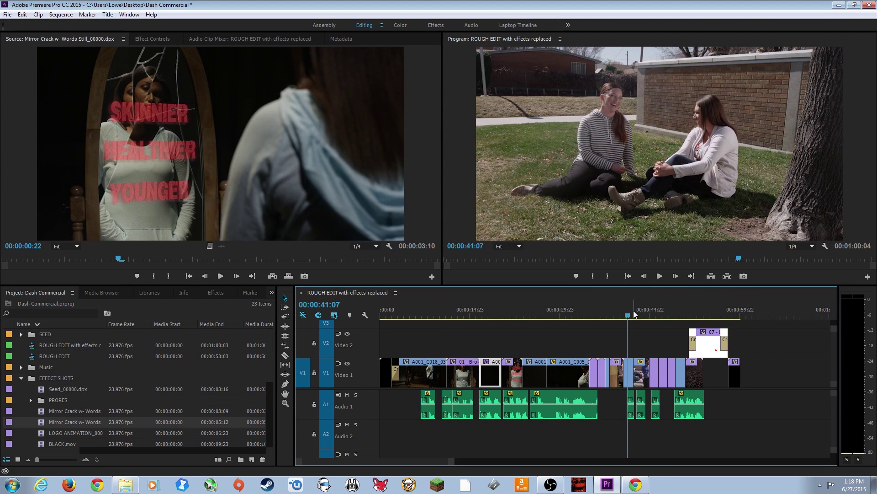
left_click(567, 92)
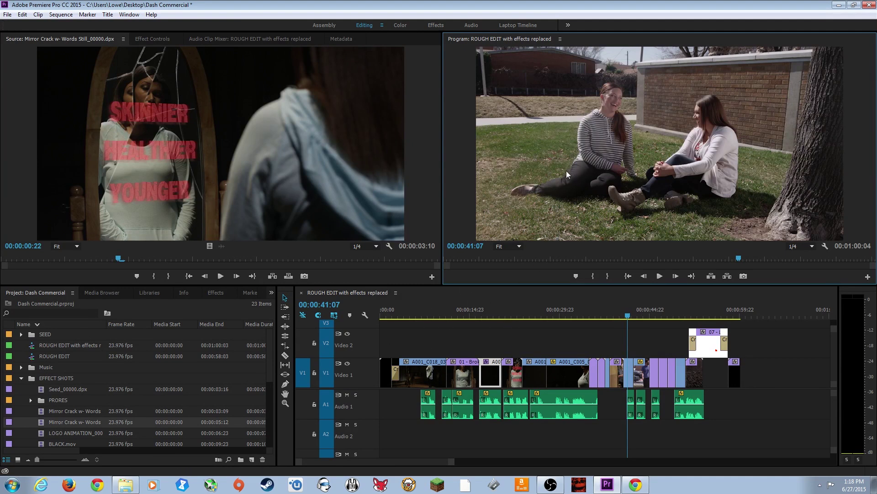
- Cycle focus through the Source monitor, Project, Timeline and Program monitor using clicks and Shift shortcuts
left_click(435, 346)
left_click(299, 186)
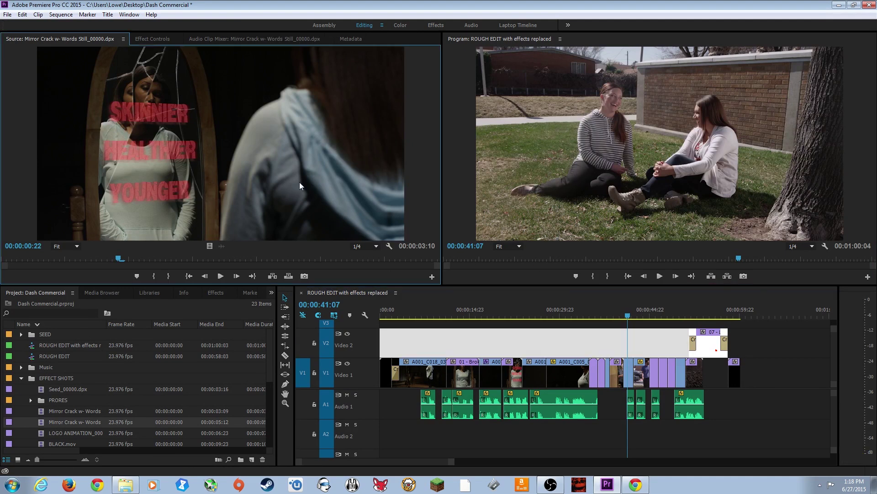
left_click(149, 379)
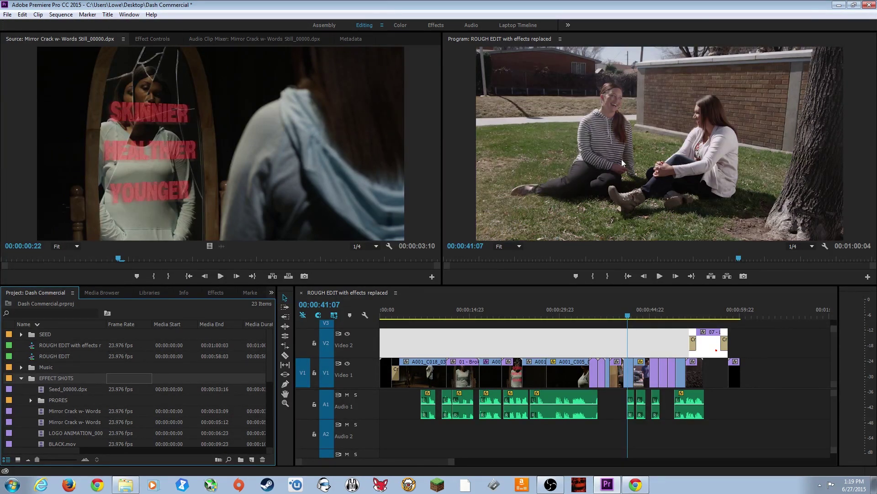
left_click(650, 143)
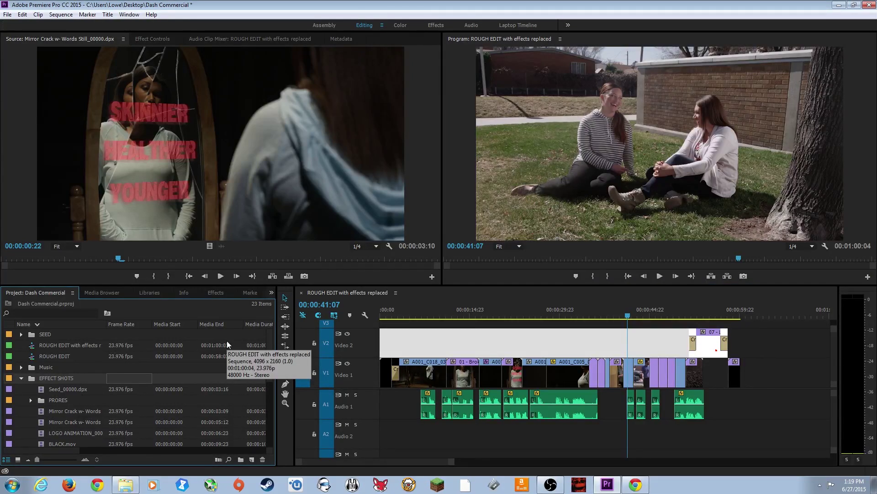
key("shift+2")
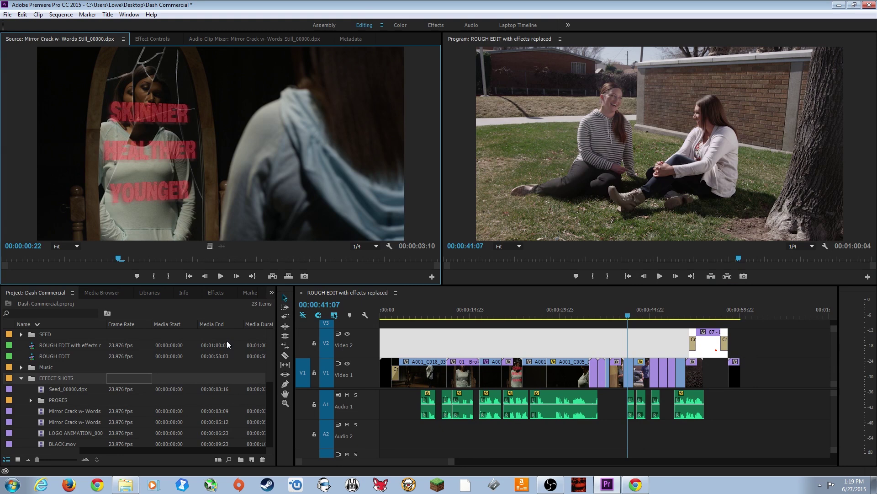
key("shift+3")
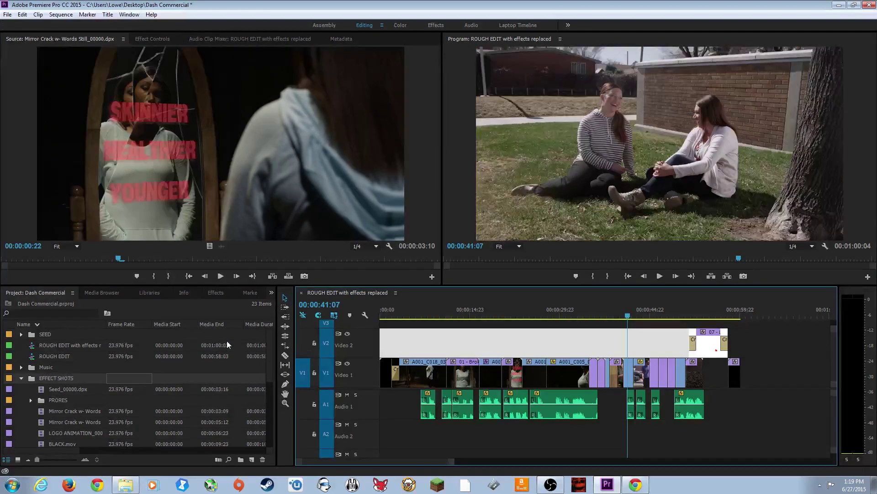
key("shift+4")
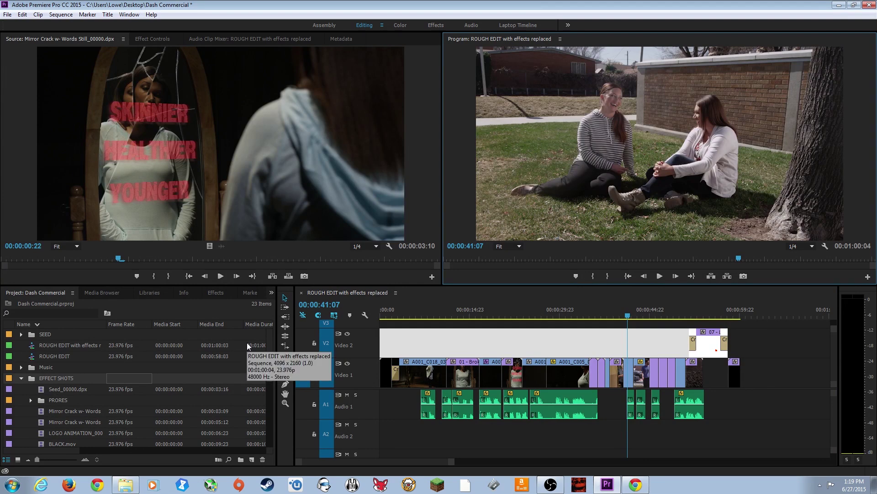
key("shift+2")
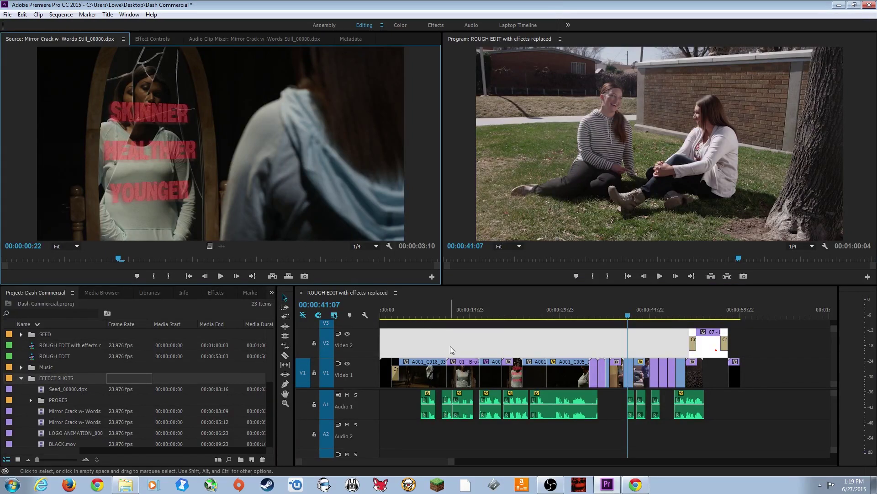
- Focus the Timeline, play the sequence backwards with J, and stop at 00:00:18:07 with K
key("shift")
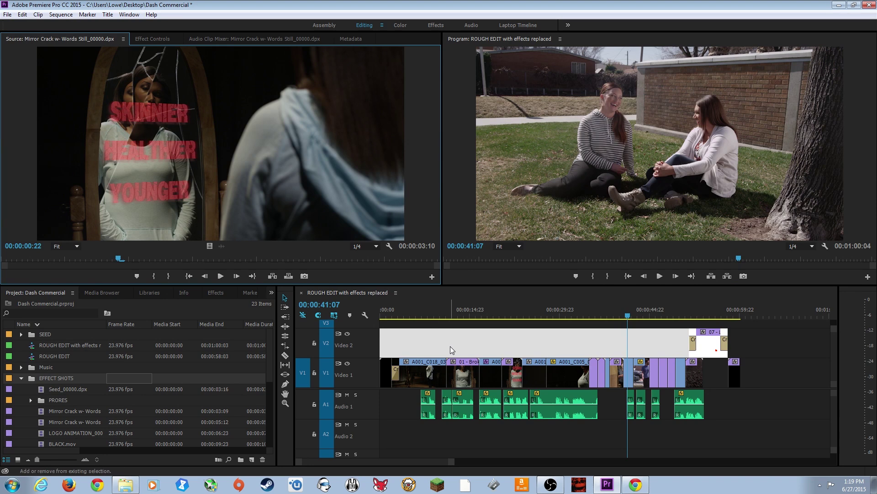
left_click(451, 346)
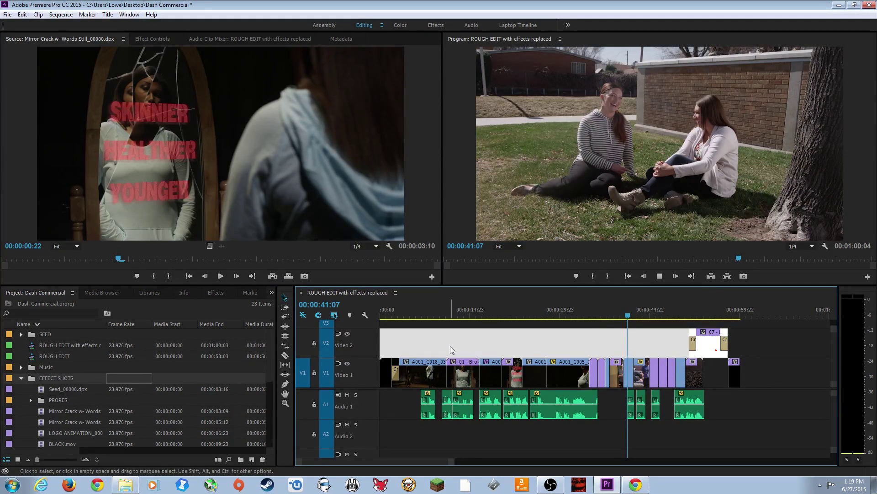
key("j")
key("j")
key("j")
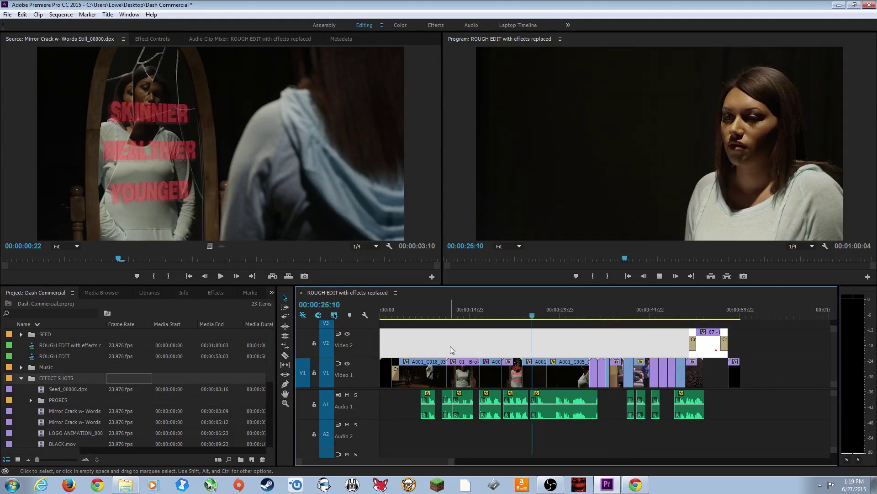
key("k")
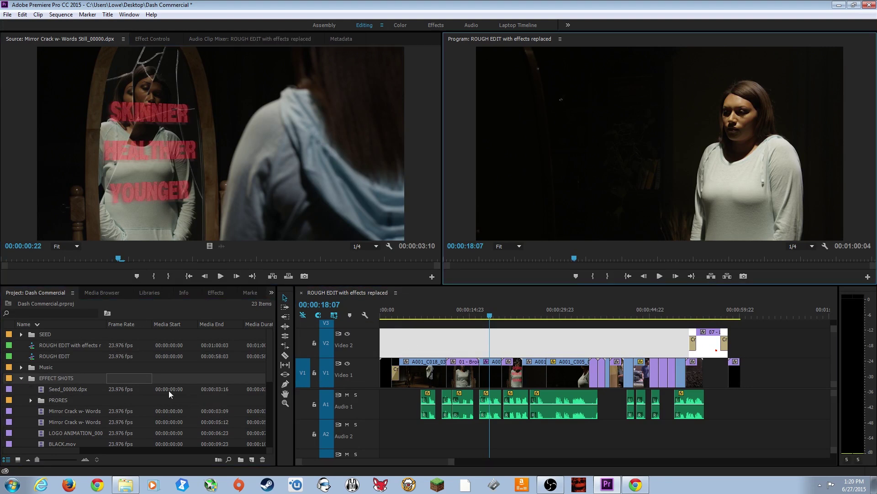
- Show Effect Controls, Audio Track Mixer, Effects, Media Browser, then Audio Clip Mixer via Shift+5 through Shift+9
key("shift+5")
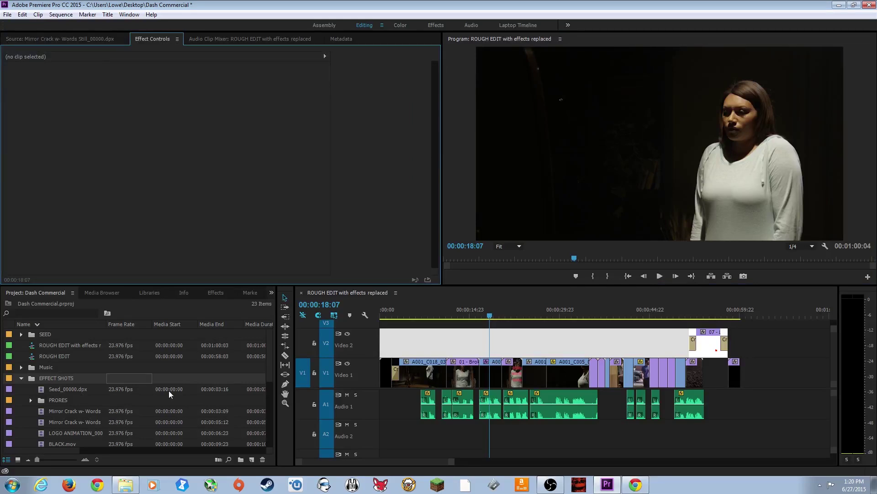
key("shift+6")
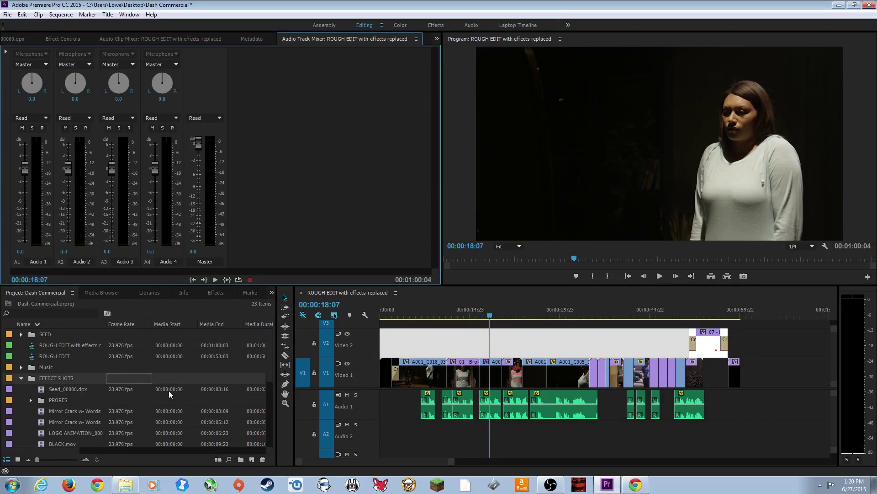
key("shift+7")
key("shift+8")
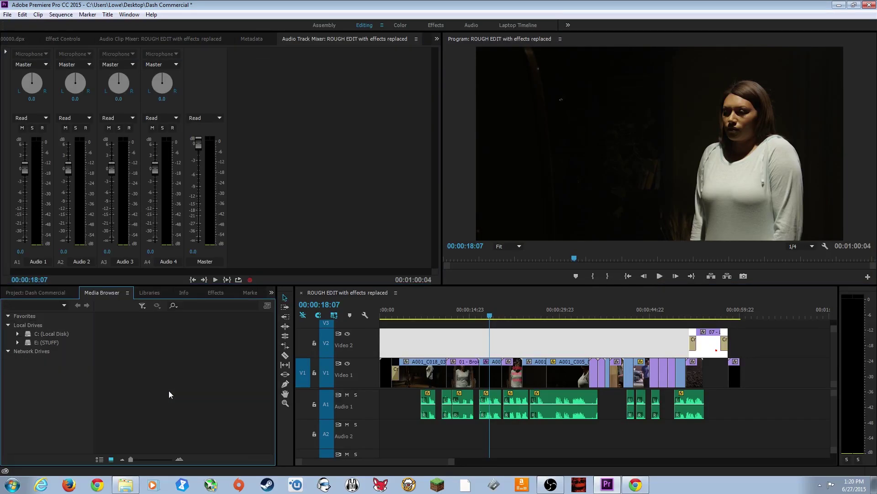
key("shift+9")
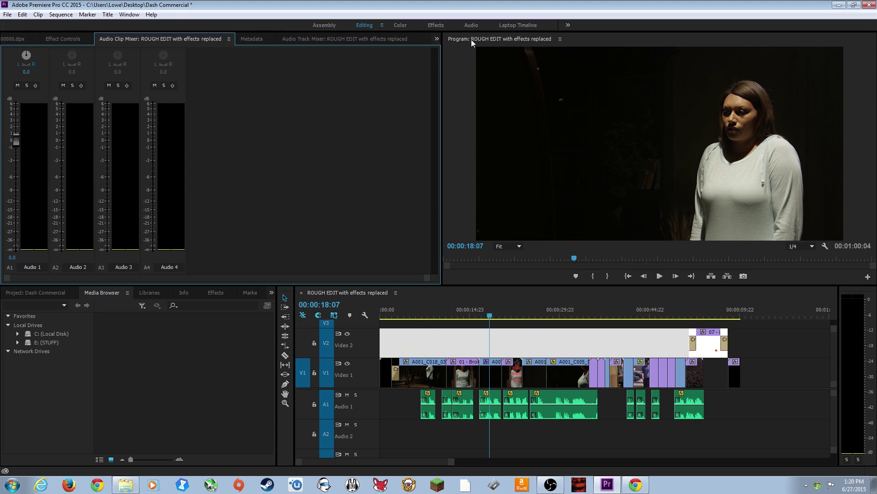
left_click(332, 27)
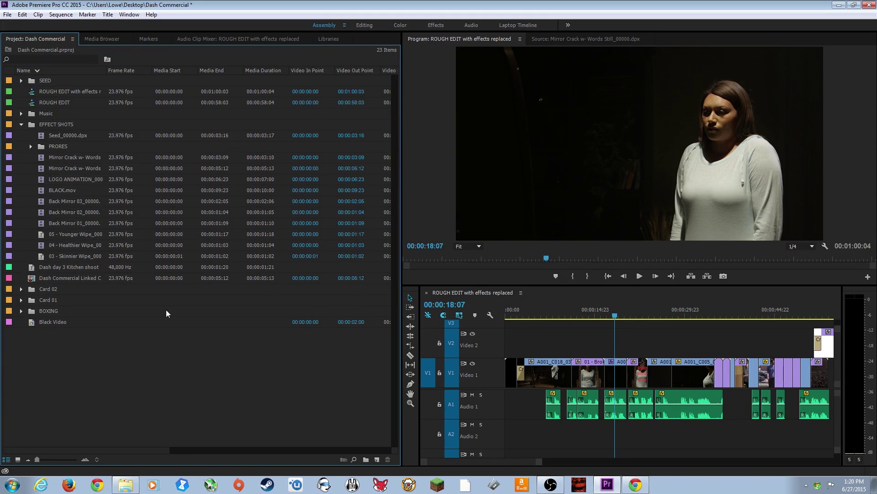
left_click(577, 313)
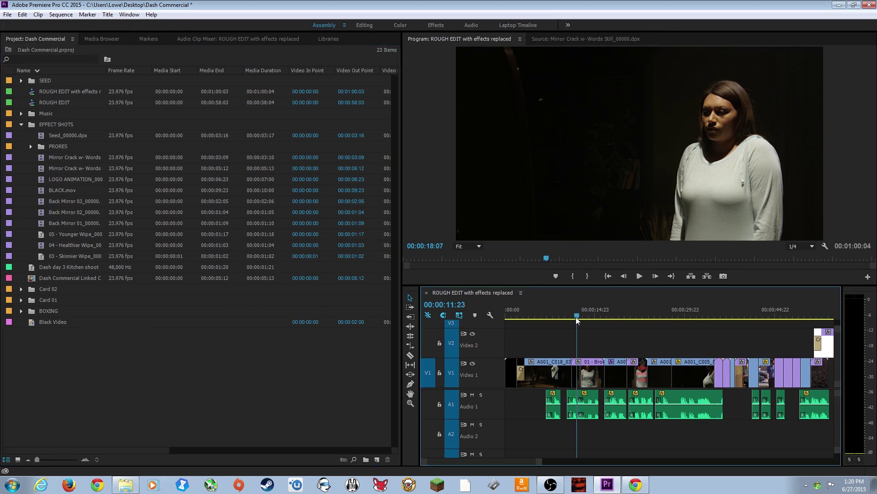
key("minus")
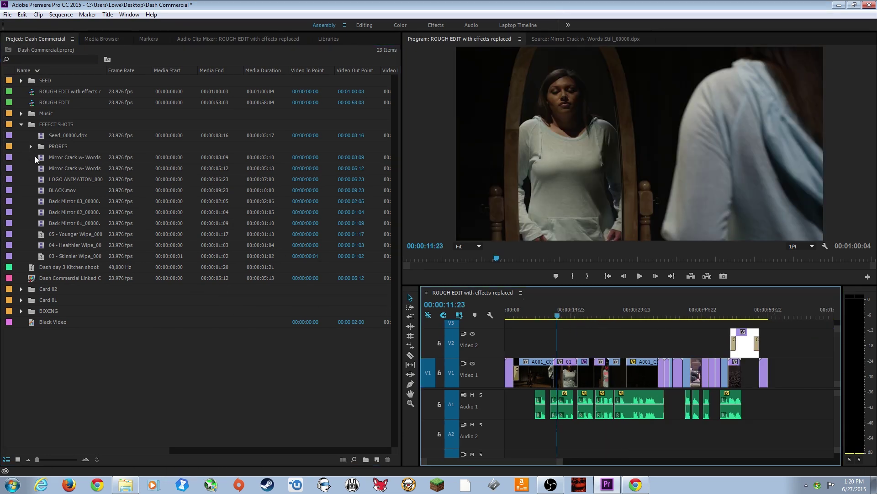
left_click_drag(41, 148, 836, 391)
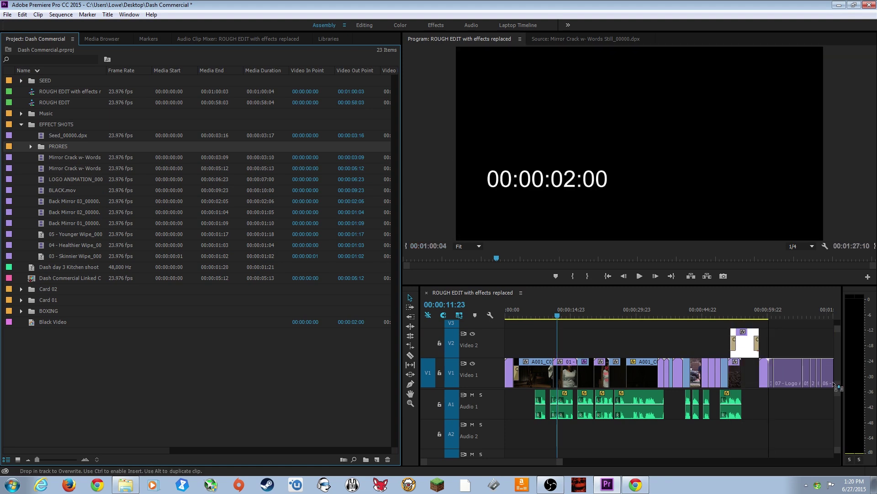
left_click(773, 315)
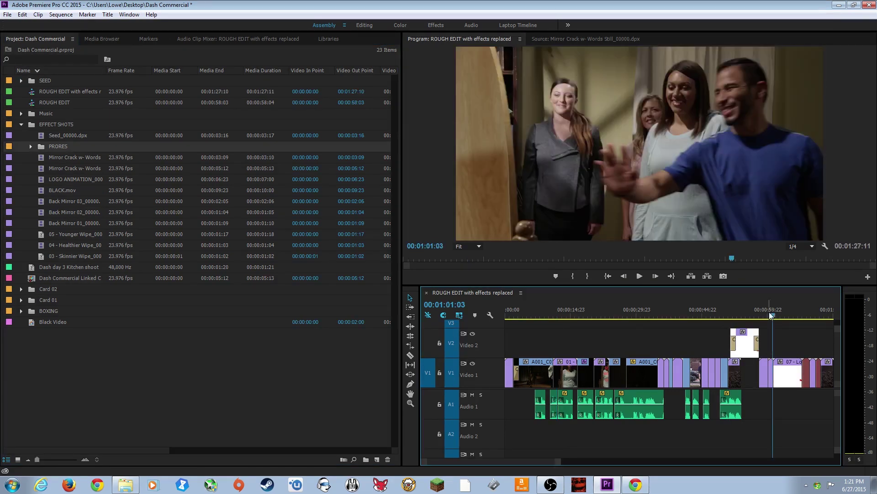
key("minus")
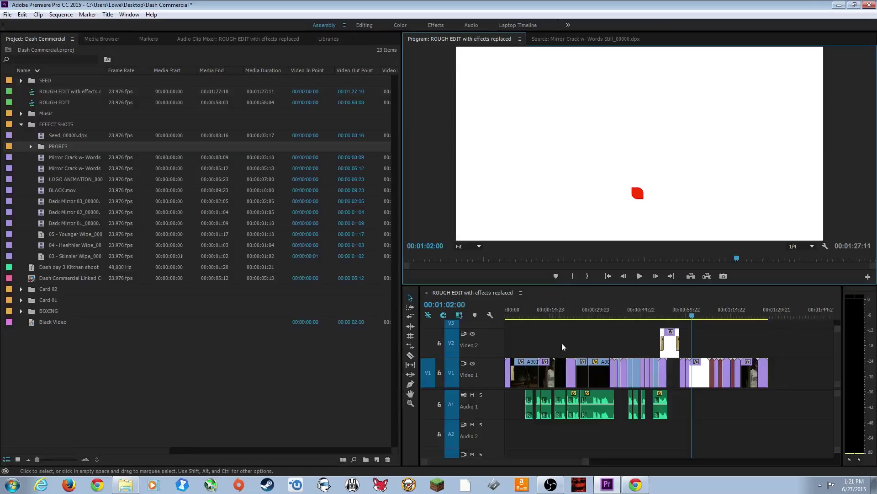
left_click_drag(743, 312, 744, 307)
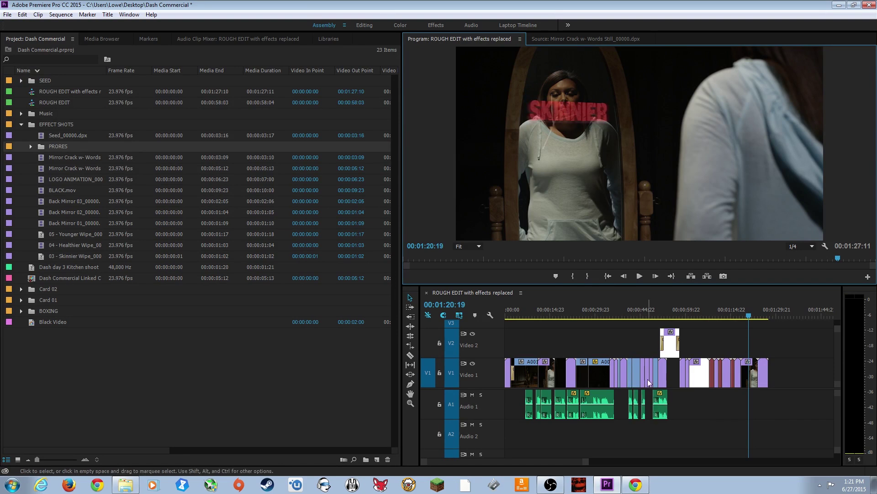
- View the Editing, Color, Effects and Audio workspaces, then check the overflow workspace list
left_click(363, 25)
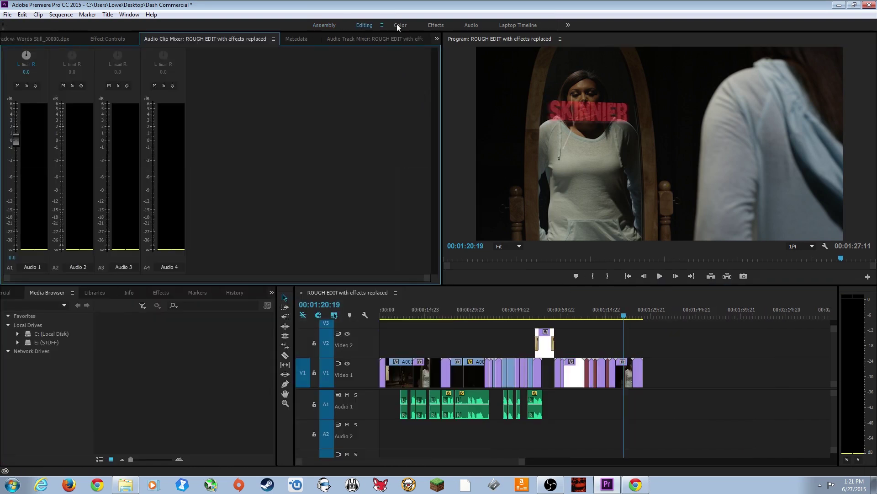
left_click(400, 25)
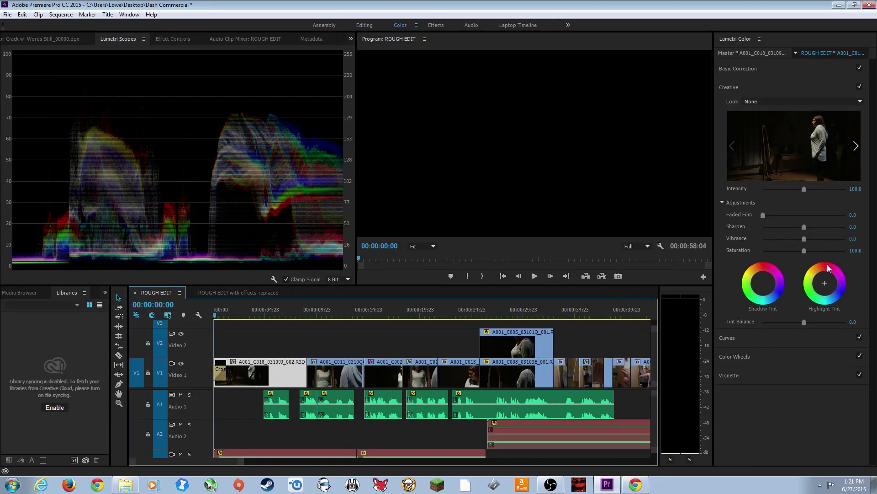
left_click(436, 25)
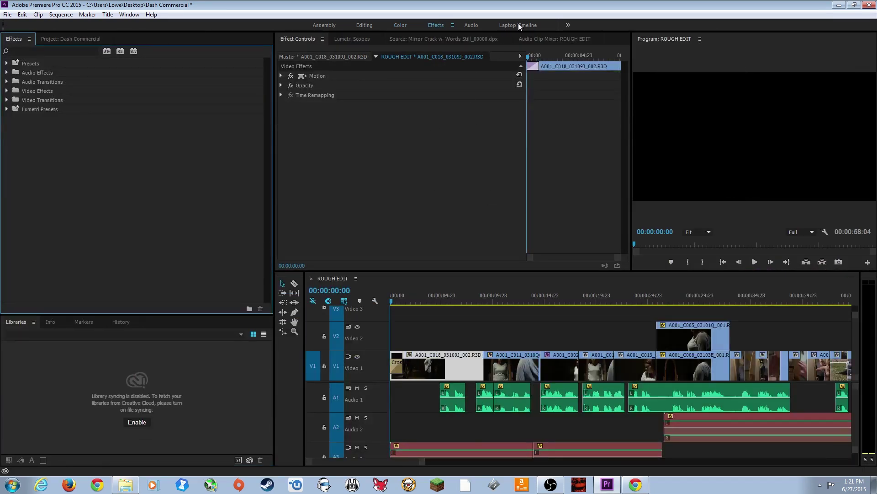
left_click(471, 25)
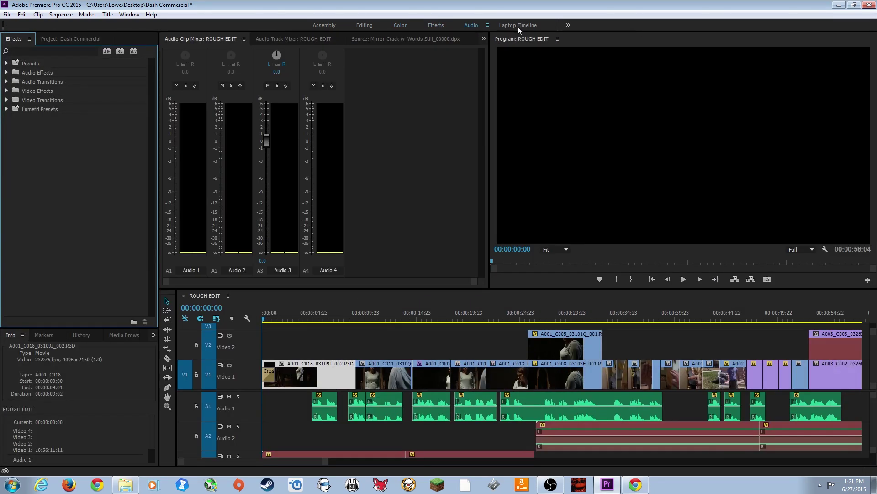
left_click(567, 24)
left_click(218, 39)
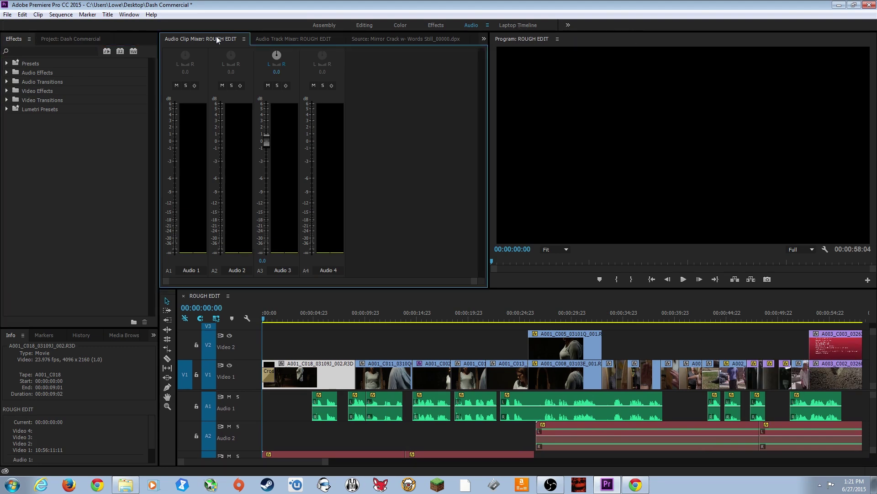
- Return to the Assembly workspace from the workspace layouts list
left_click(139, 15)
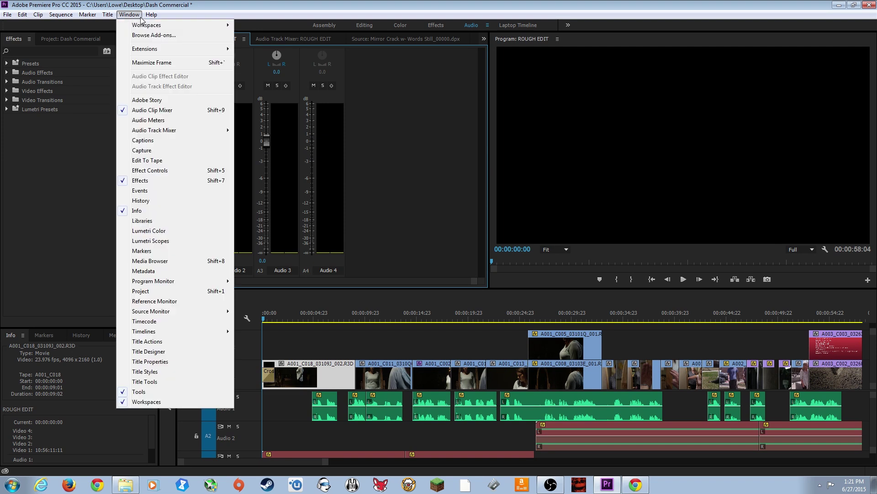
mouse_move(152, 29)
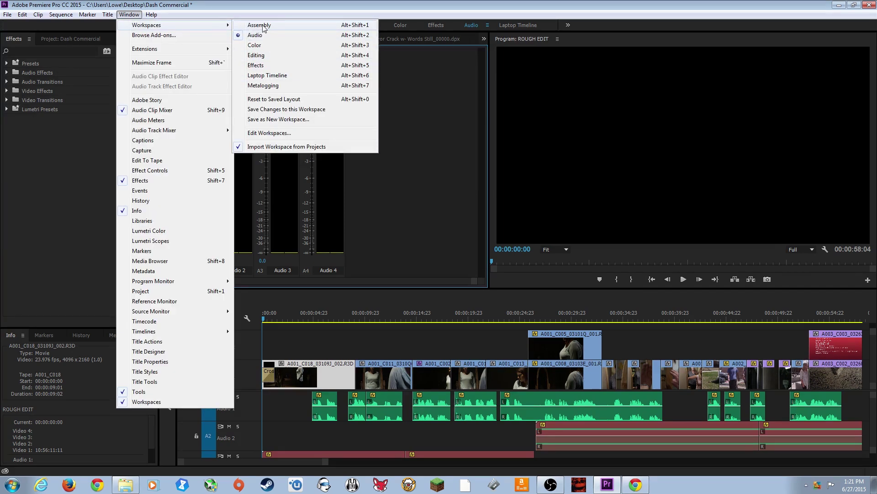
left_click(283, 29)
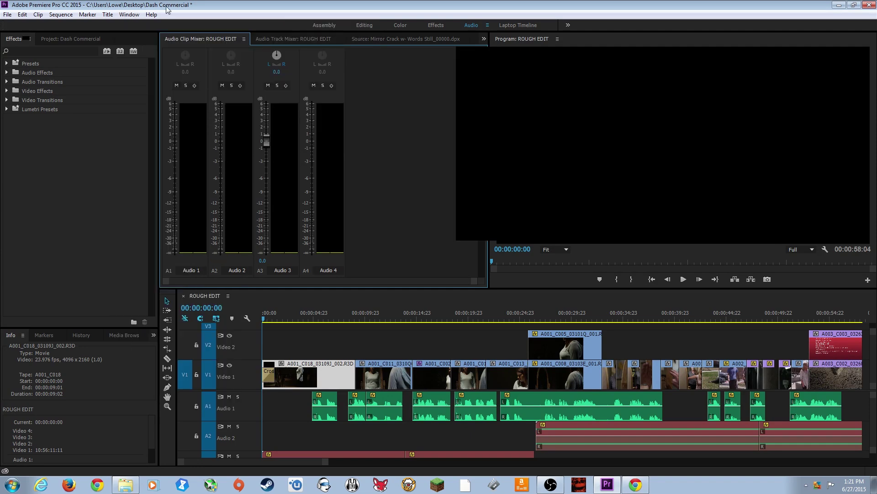
left_click(139, 15)
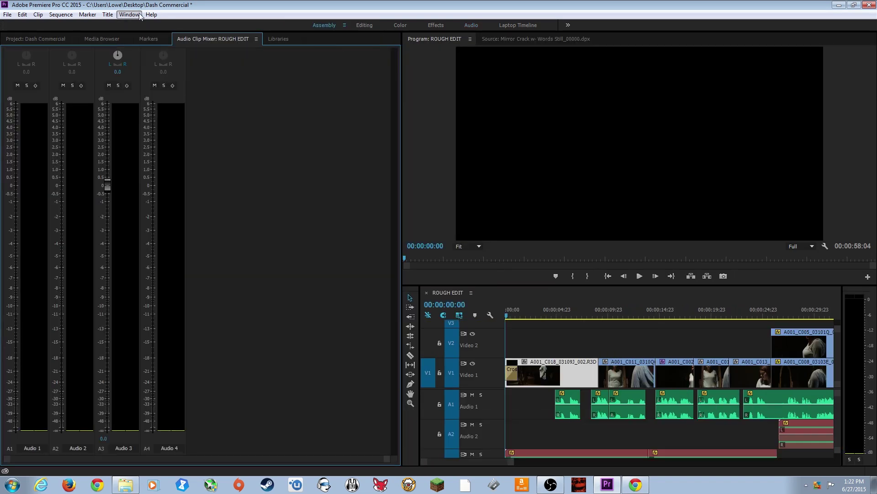
mouse_move(183, 26)
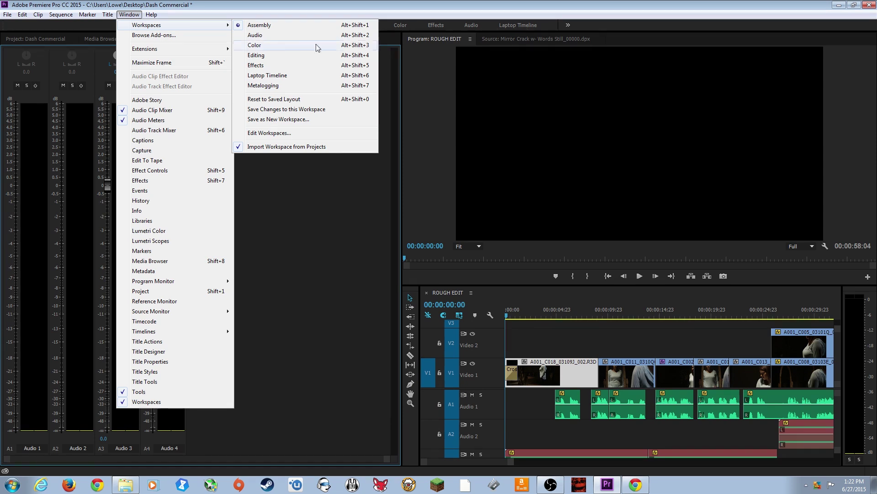
left_click(338, 147)
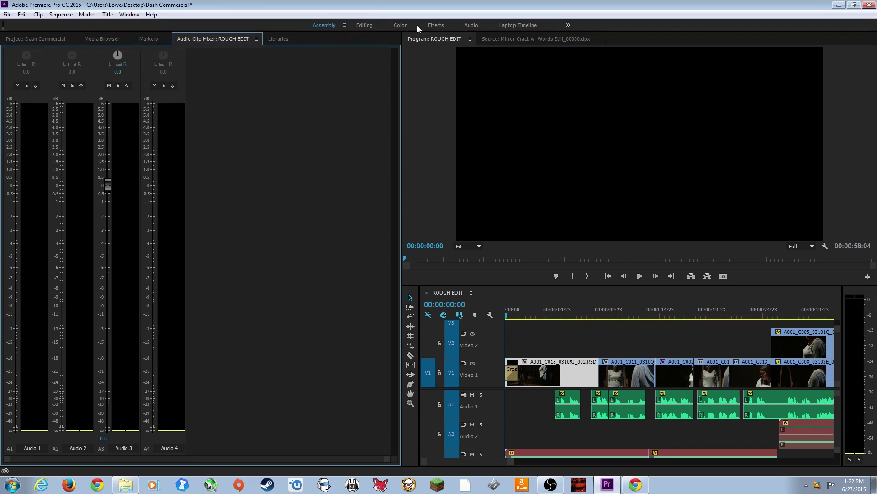
- In the Editing workspace, widen the Program monitor, give the timeline more tracks, and narrow Tools to one column
left_click(374, 26)
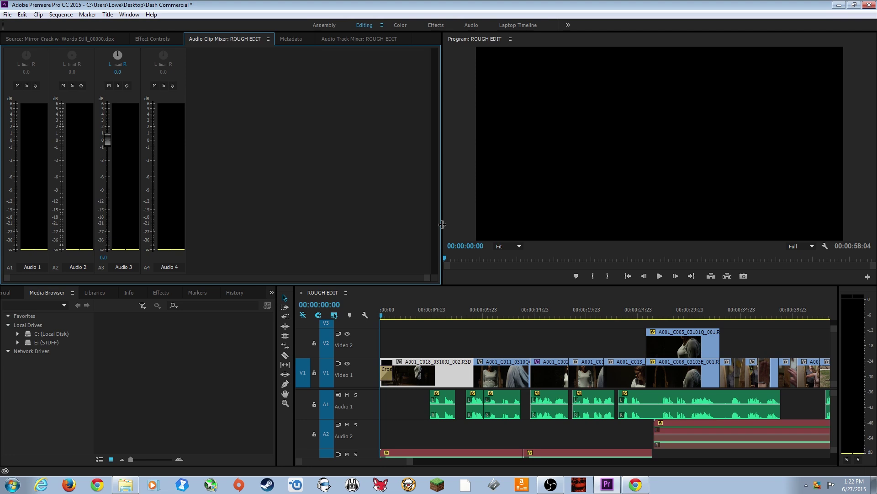
left_click_drag(442, 224, 422, 230)
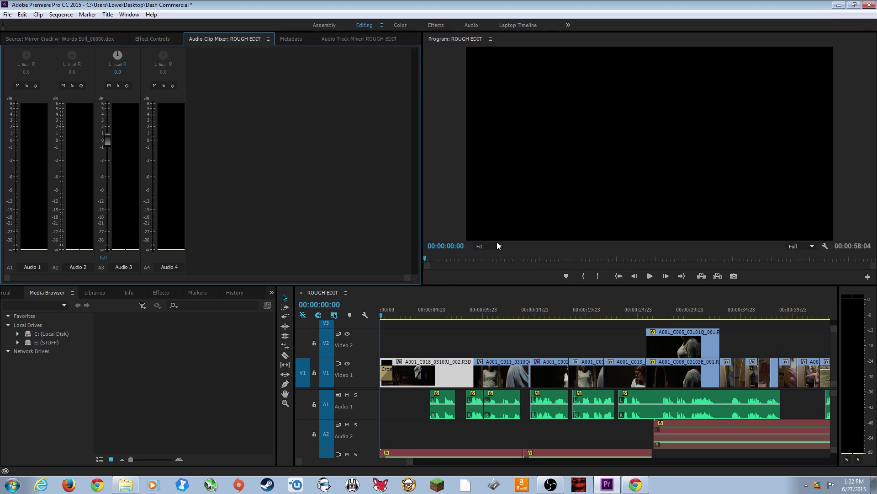
left_click_drag(440, 286, 447, 332)
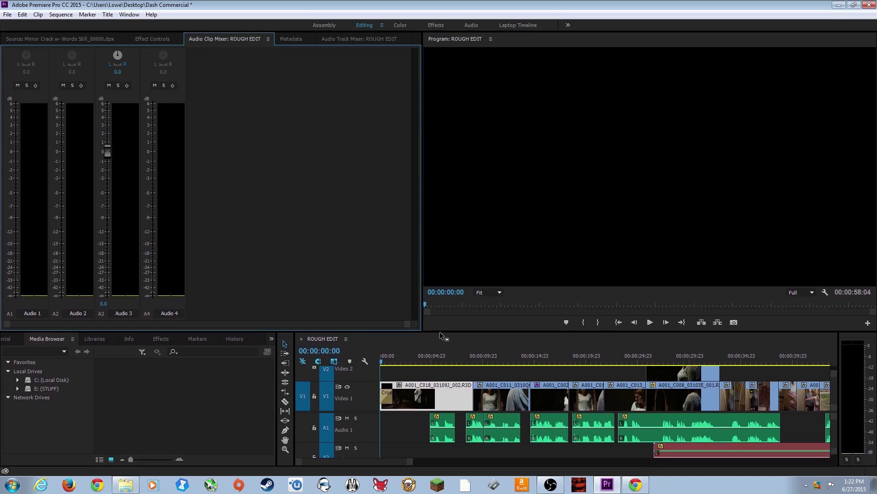
left_click_drag(443, 332, 447, 203)
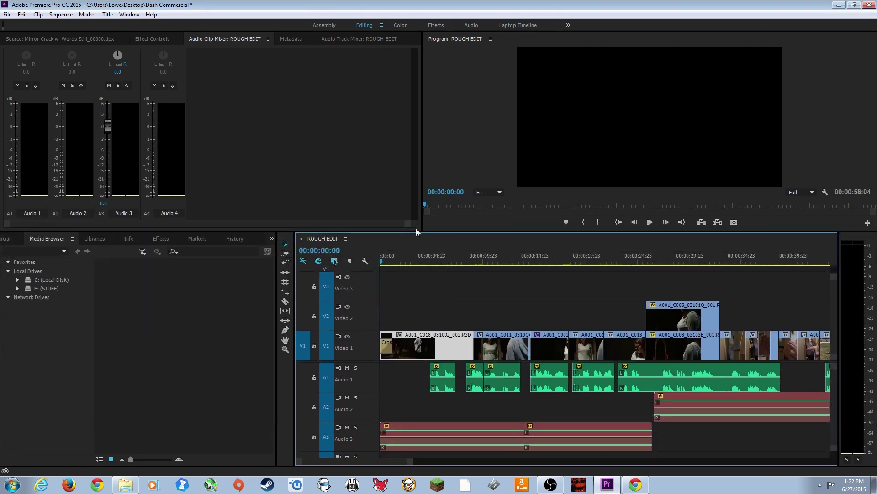
left_click_drag(418, 232, 414, 292)
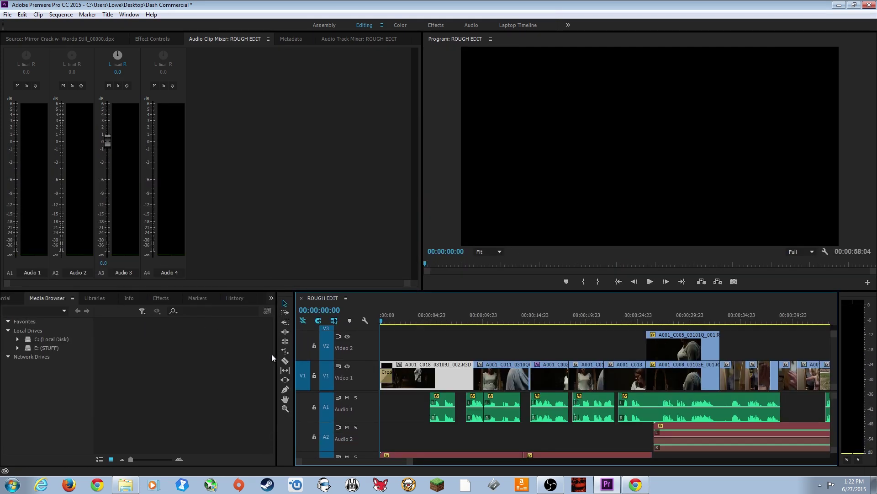
mouse_move(277, 351)
left_mouse_down()
mouse_move(303, 350)
mouse_move(260, 351)
left_mouse_up()
left_click_drag(324, 354, 279, 354)
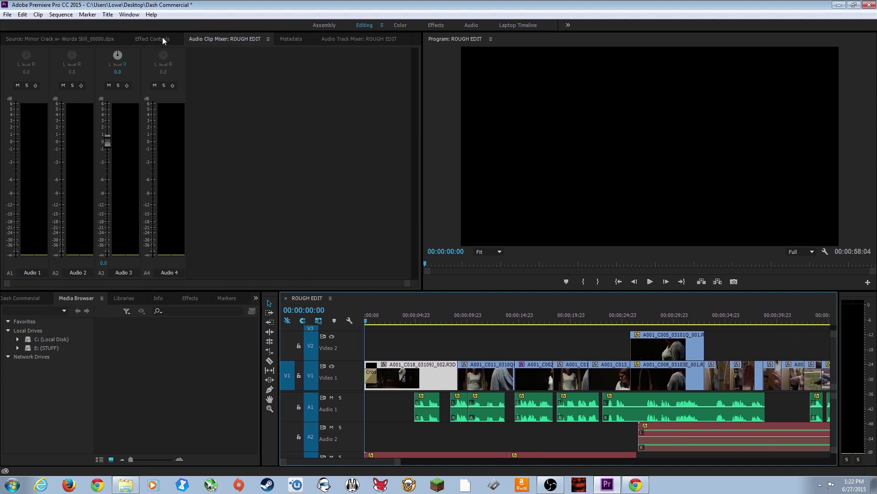
- Switch to the Color workspace and then back to the customised Editing workspace
left_click(129, 14)
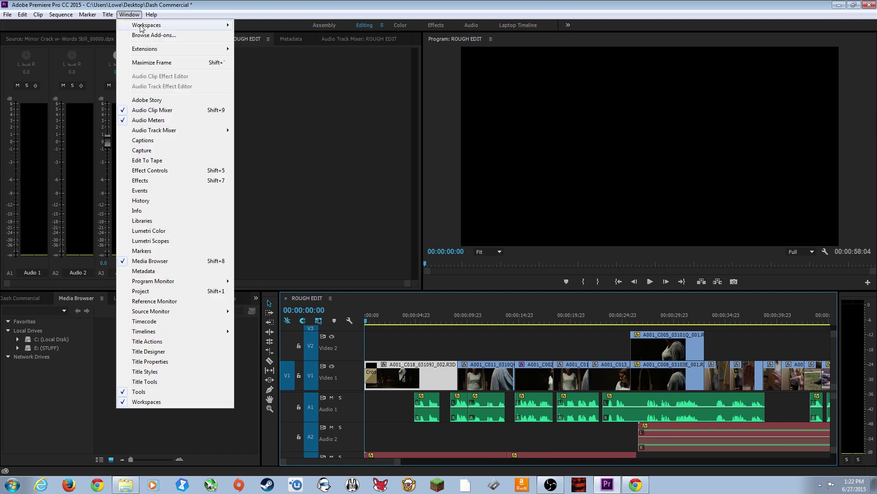
mouse_move(228, 26)
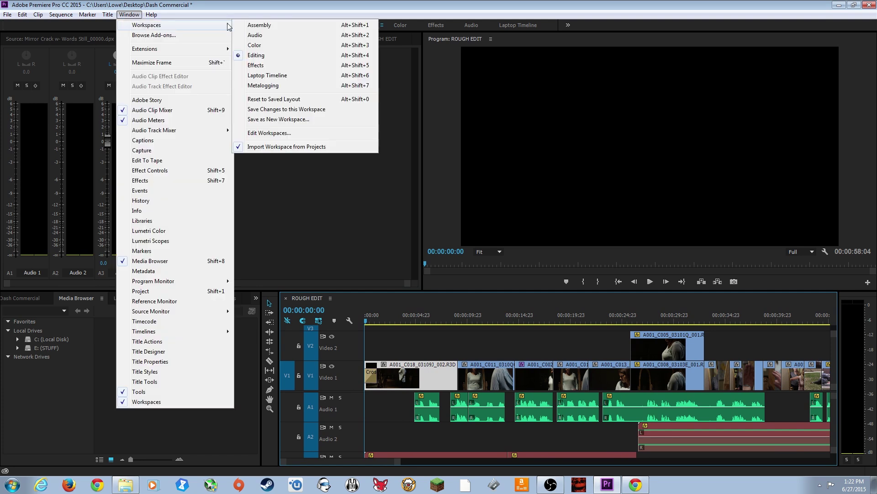
left_click(263, 56)
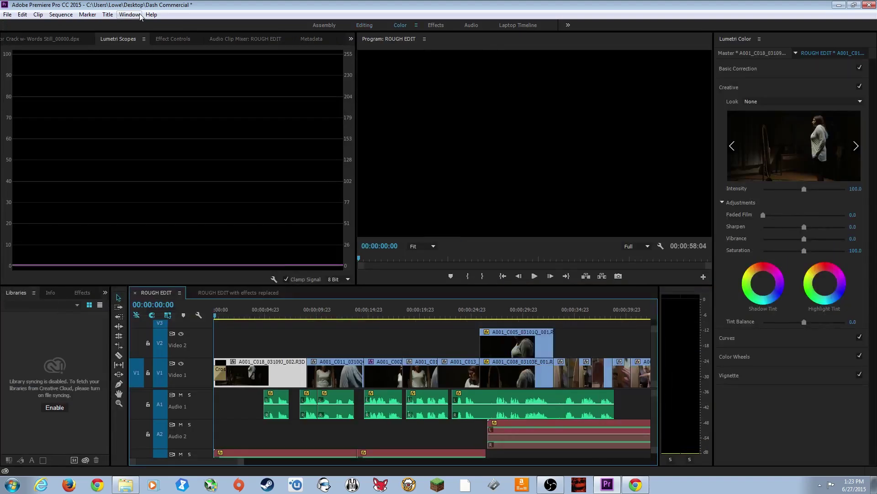
left_click(129, 14)
mouse_move(196, 28)
left_click(256, 57)
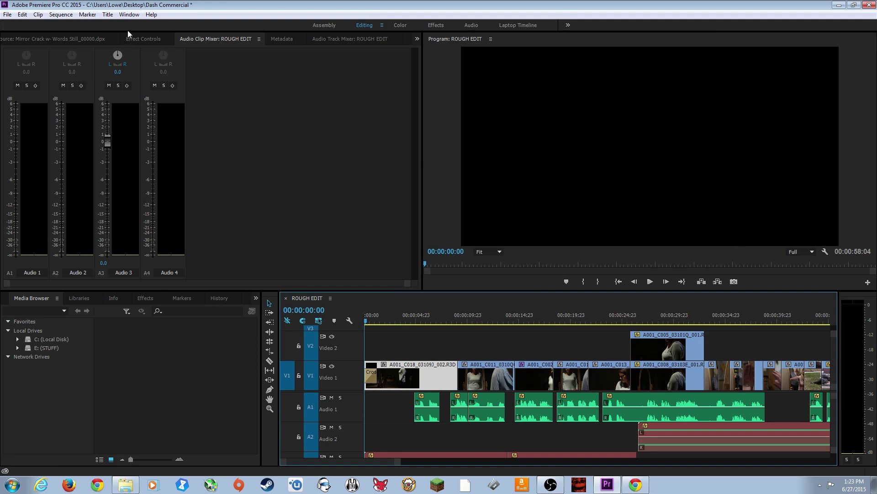
- Reset the Editing workspace to its saved layout
left_click(130, 15)
mouse_move(183, 25)
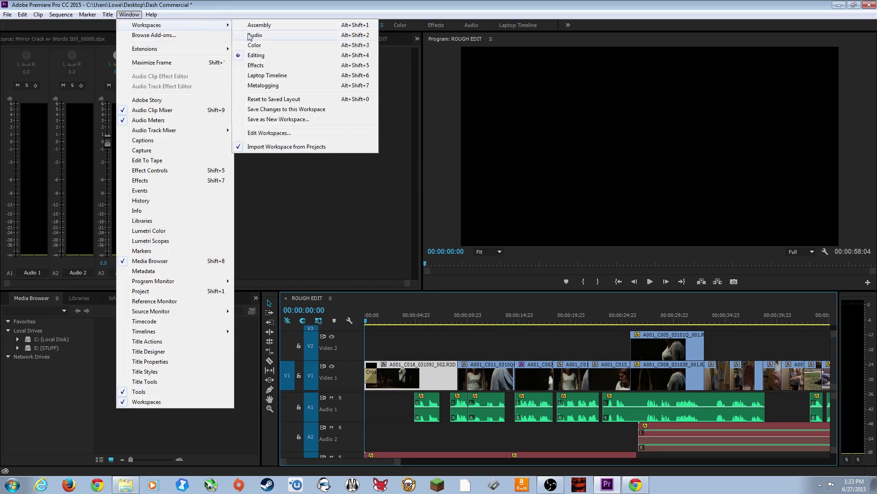
left_click(296, 101)
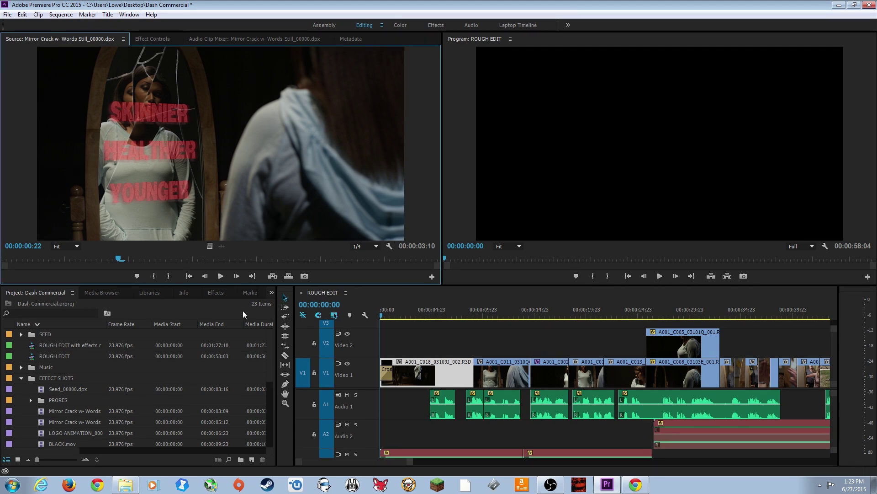
- Dock the Effects panel as a tab beside the Source monitor and widen the Effect Controls group
left_click(214, 294)
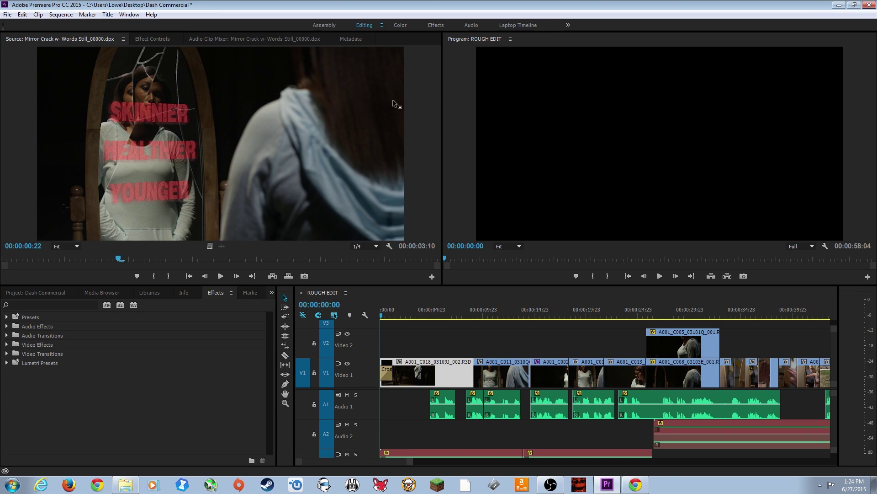
left_click_drag(426, 112, 426, 114)
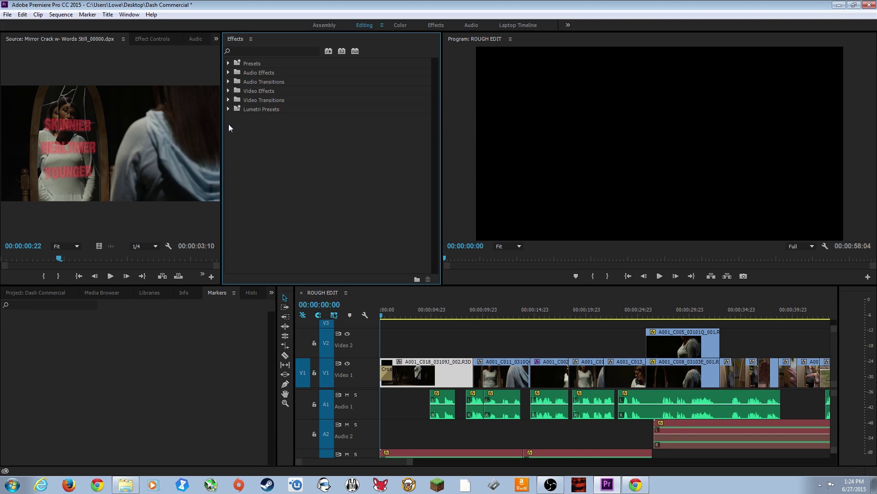
left_click_drag(312, 43, 224, 86)
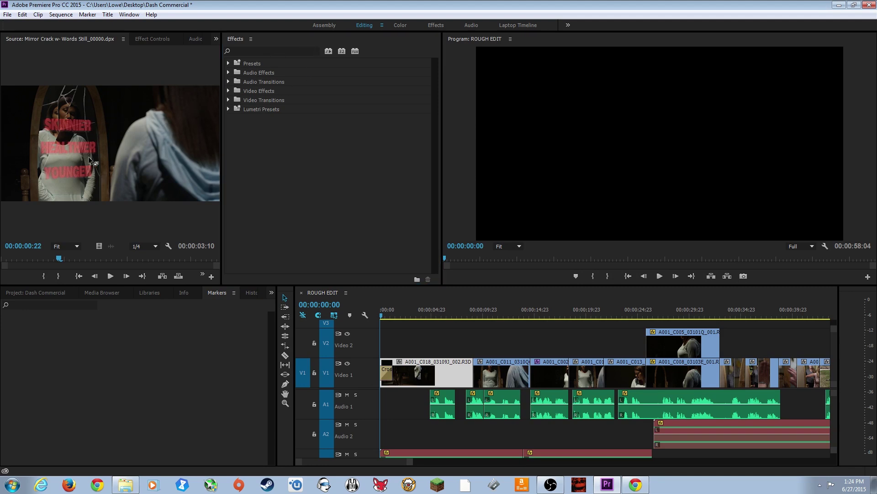
left_click_drag(89, 157, 117, 64)
left_click(78, 38)
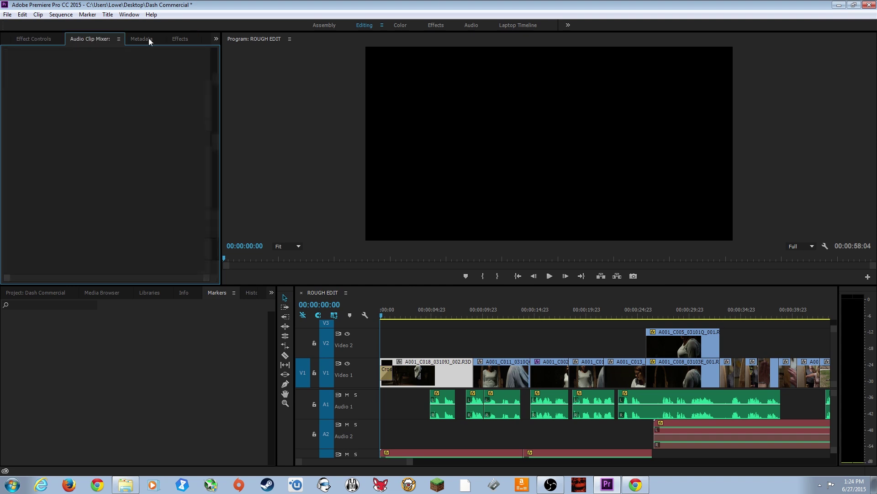
left_click(36, 39)
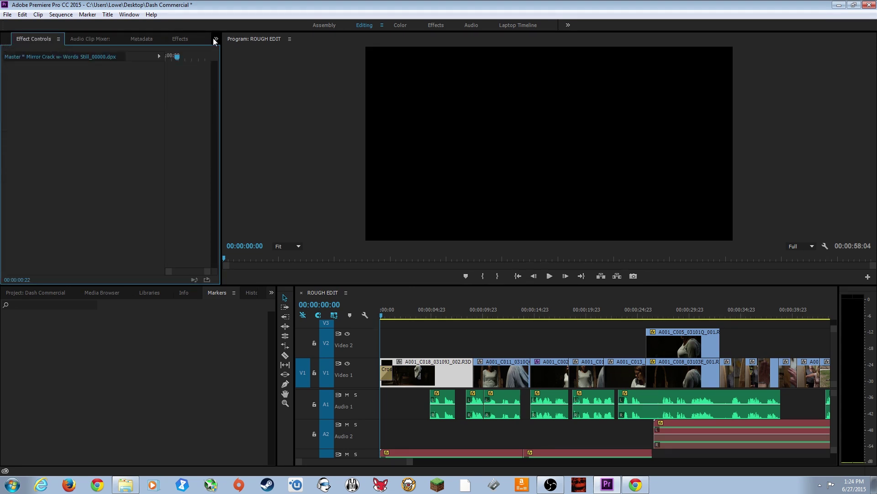
left_click_drag(221, 102, 332, 105)
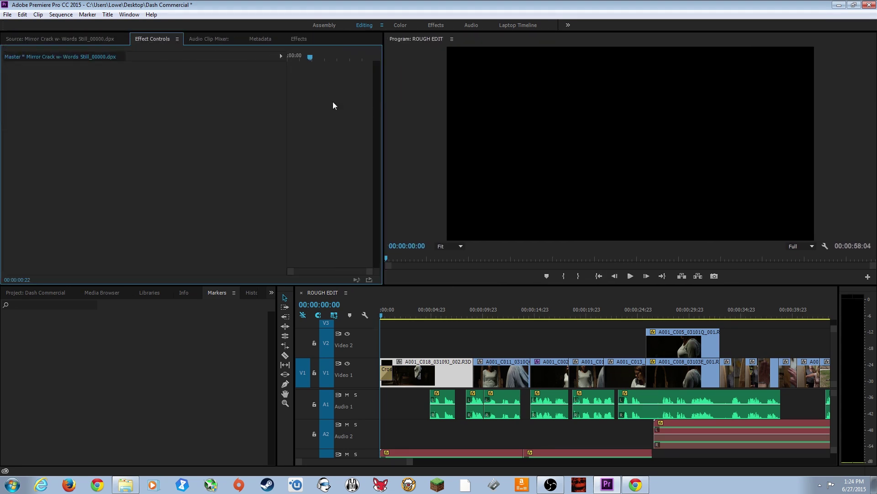
left_click(141, 424)
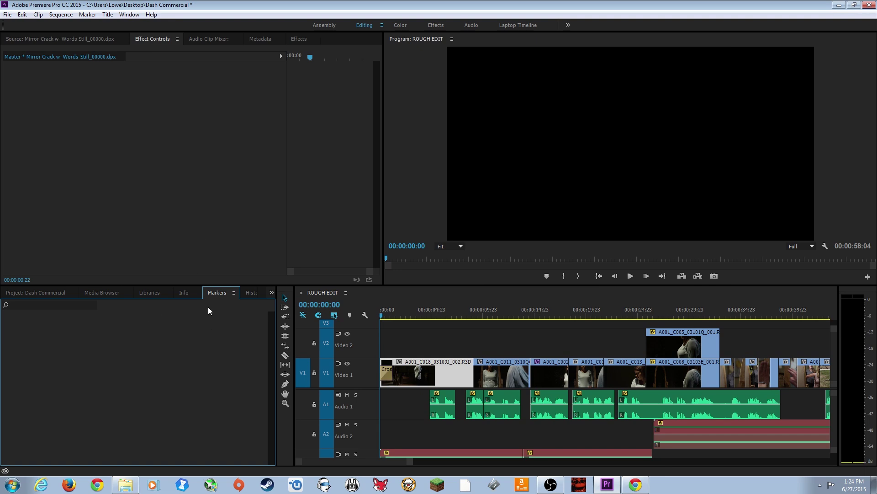
- Try the Media Browser beside and below the Program monitor, finally docking it beside History
left_click(115, 295)
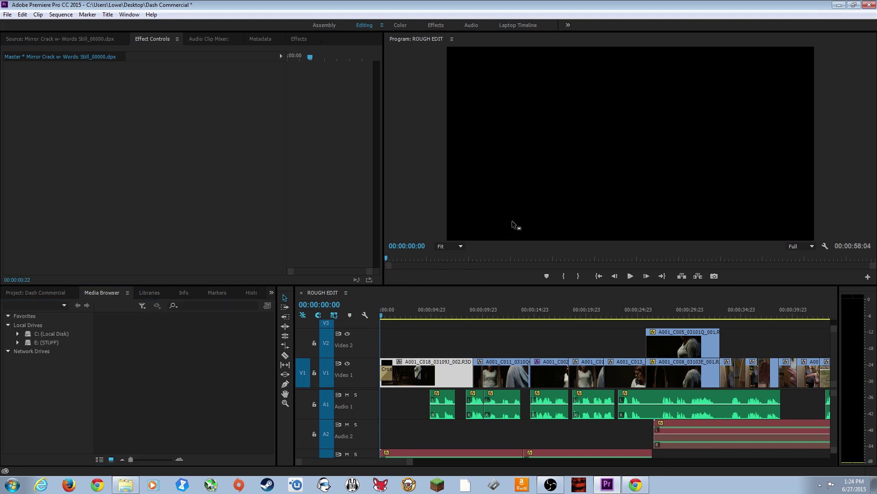
left_click_drag(572, 155, 571, 155)
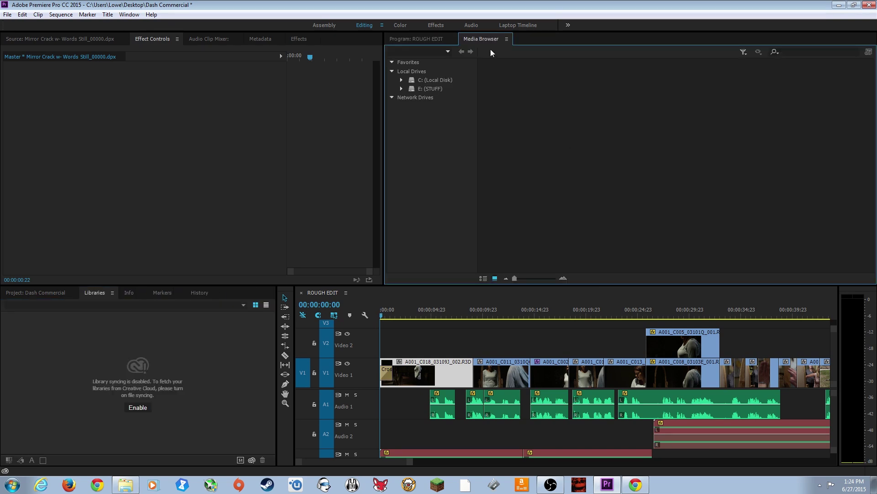
left_click(442, 39)
left_click(478, 39)
left_click(425, 39)
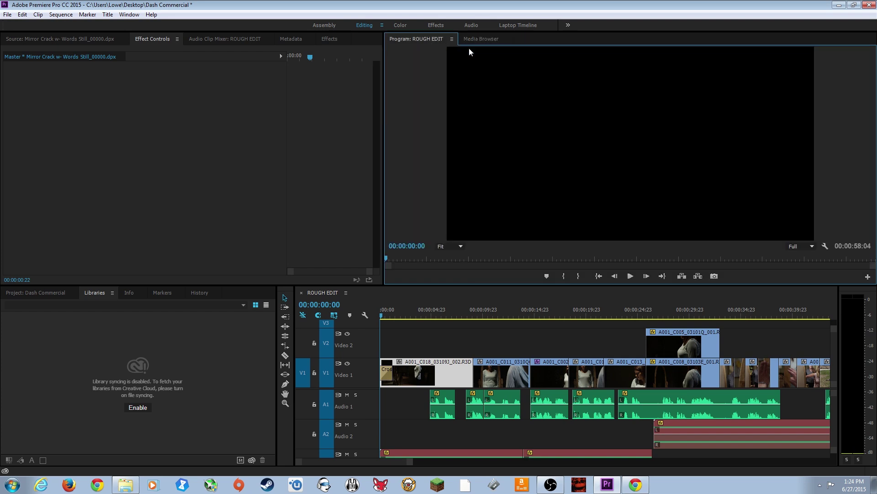
left_click(481, 39)
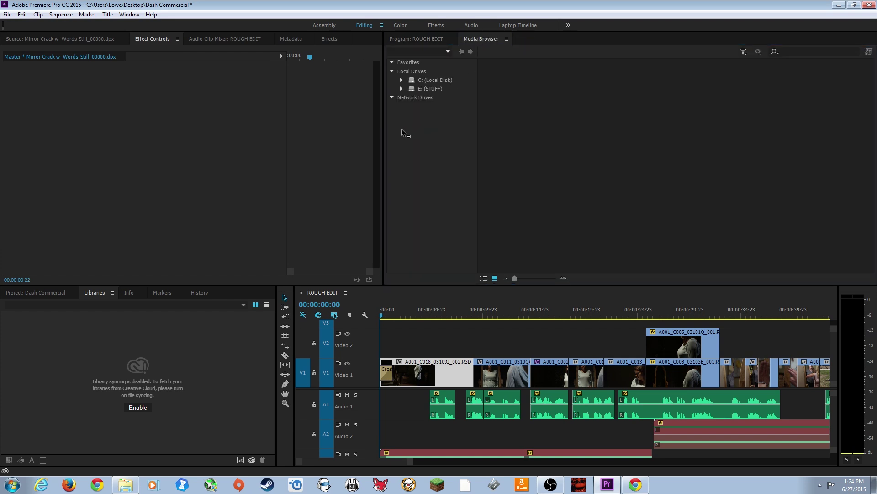
left_click_drag(401, 129, 402, 129)
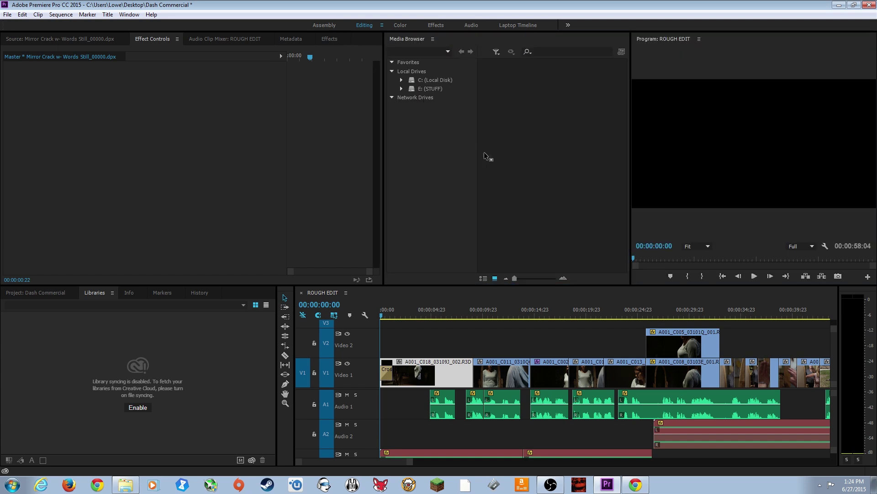
left_click_drag(486, 156, 695, 270)
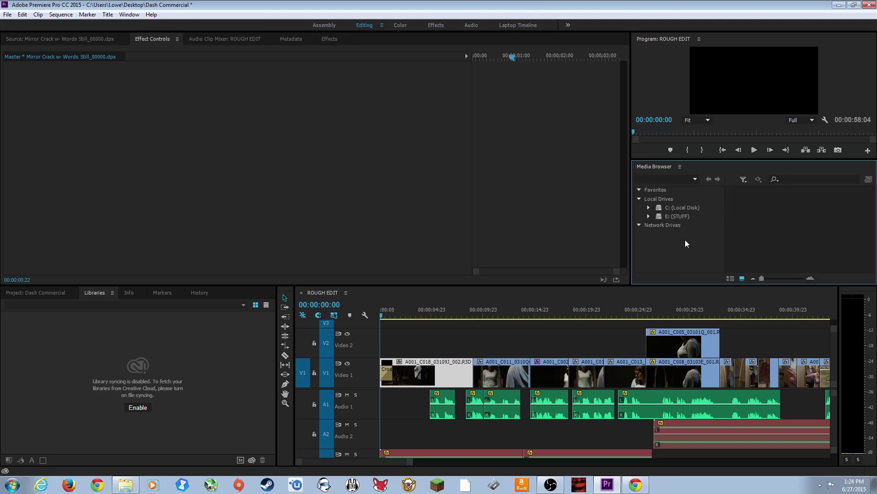
left_click_drag(632, 137, 386, 217)
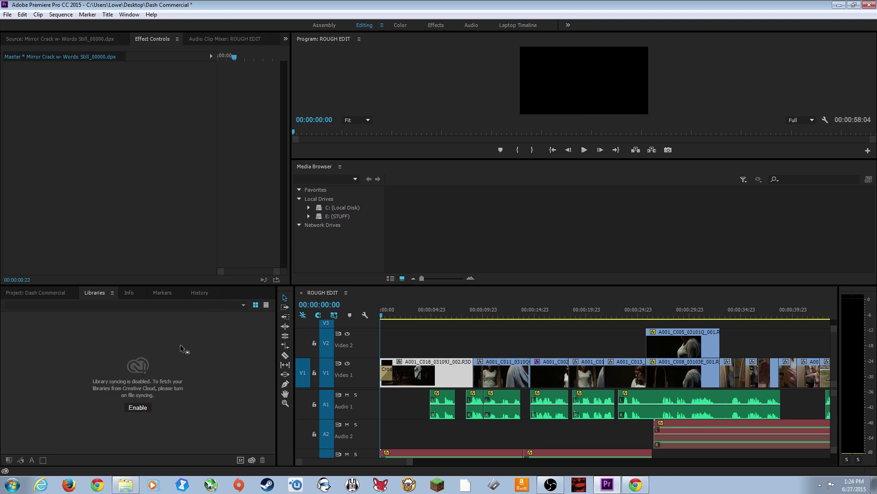
left_click_drag(103, 390, 108, 379)
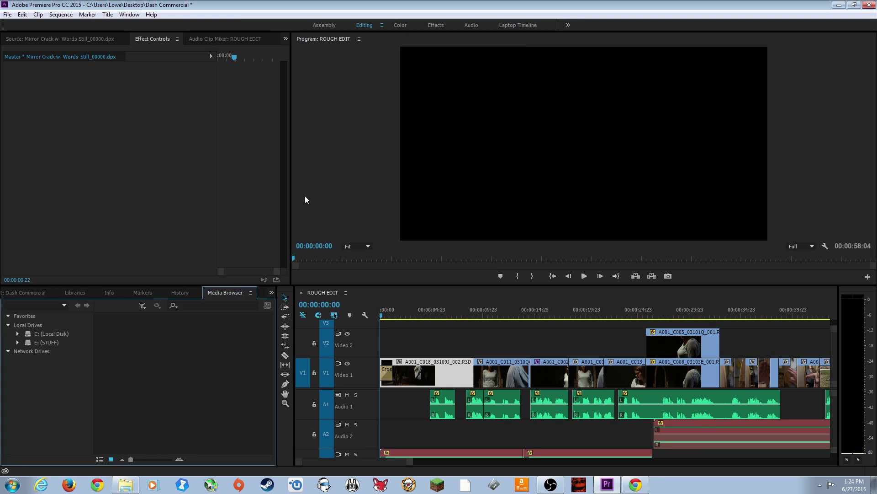
- Reset the workspace to its saved layout and maximise the program window again
left_click(129, 15)
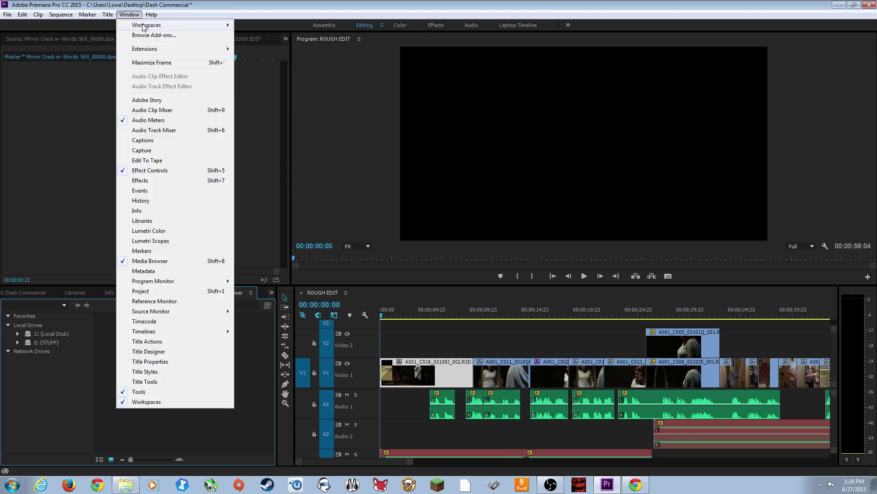
mouse_move(174, 25)
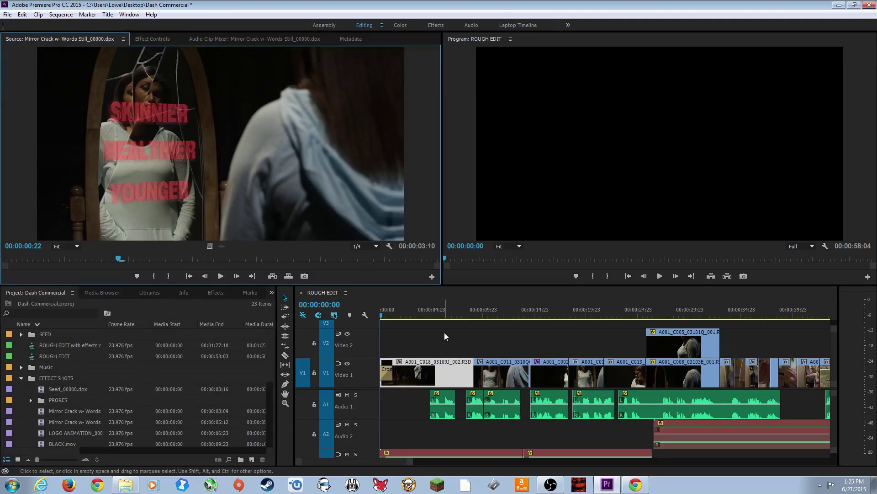
left_click(852, 5)
left_click(850, 78)
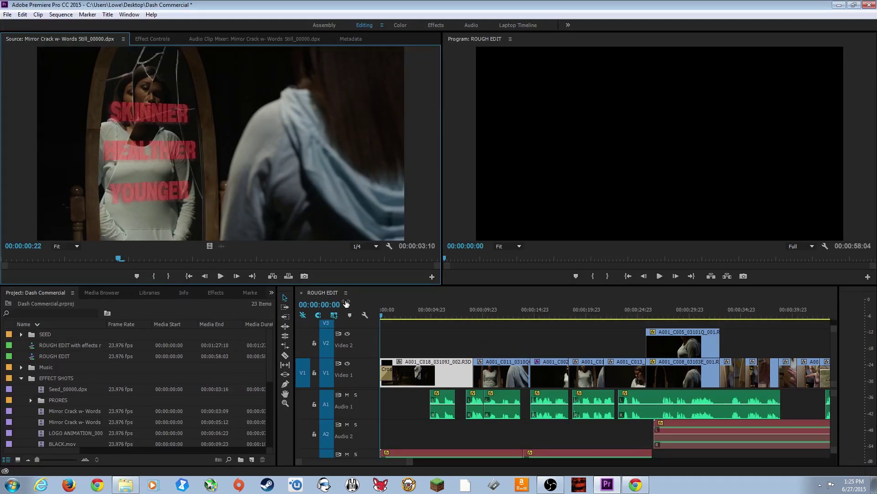
- Drag the divider to make the timeline taller and the Project panel wider
left_click(320, 291)
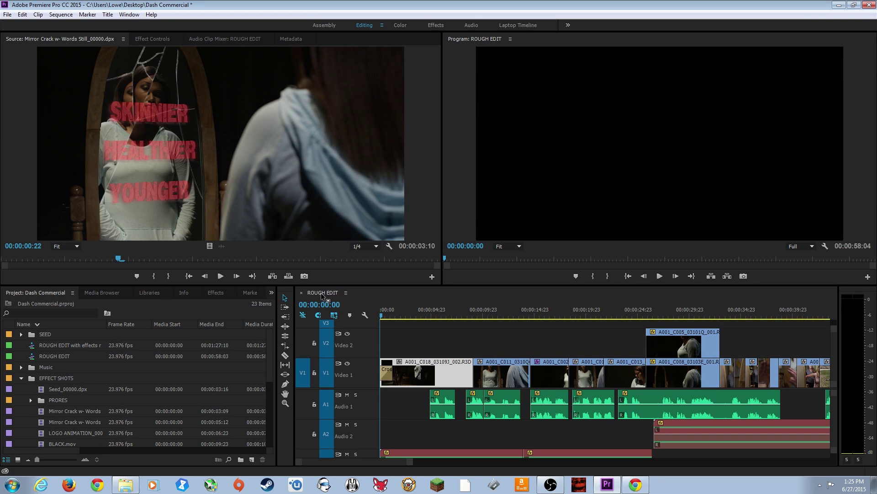
left_click(323, 295)
left_click_drag(341, 295, 387, 243)
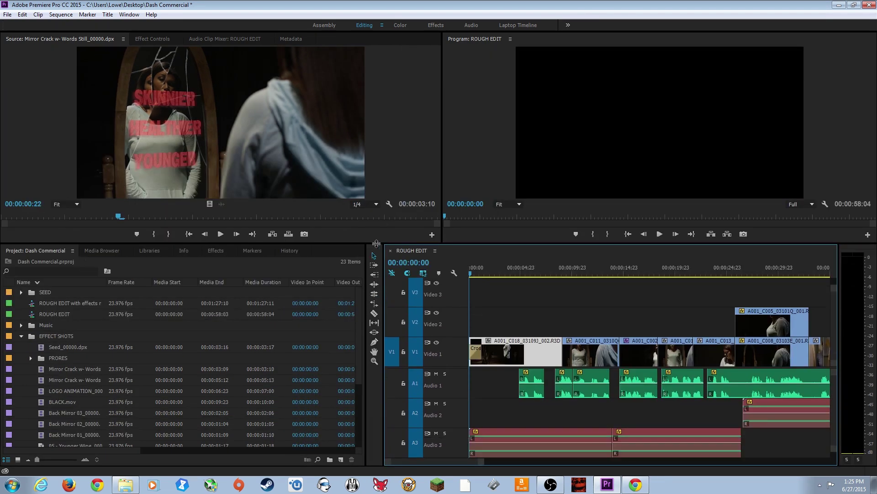
- Move the Effects panel into the Source monitor group, keeping the Source clip in front
left_click(213, 250)
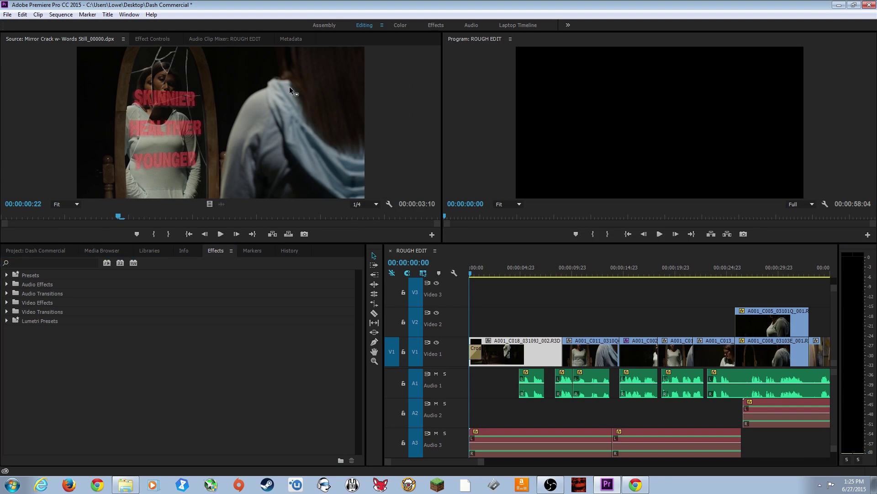
left_click_drag(300, 90, 299, 57)
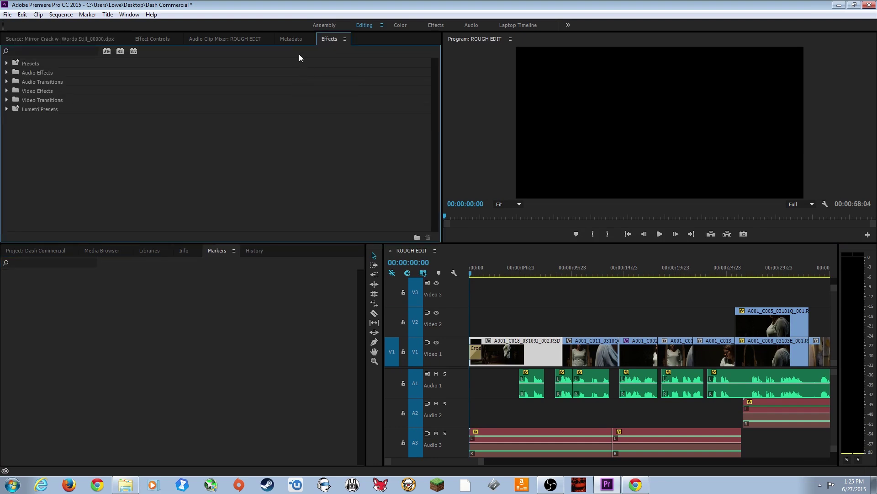
left_click(67, 39)
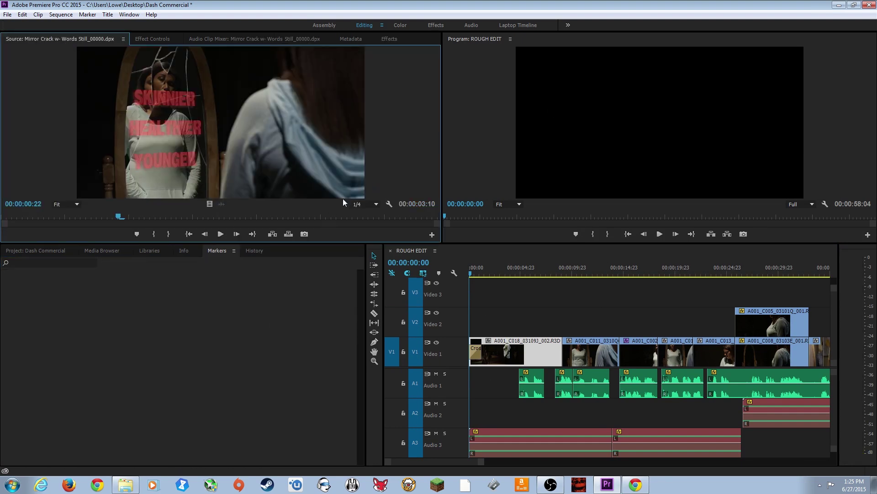
left_click(130, 15)
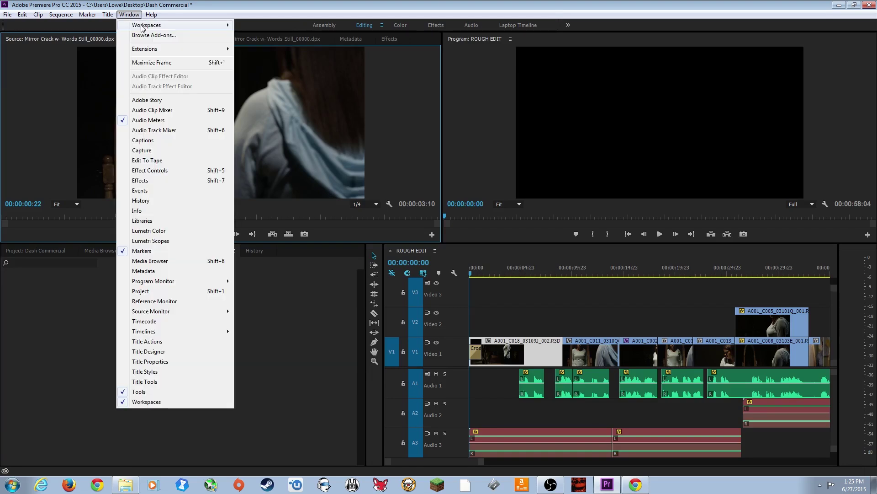
mouse_move(144, 27)
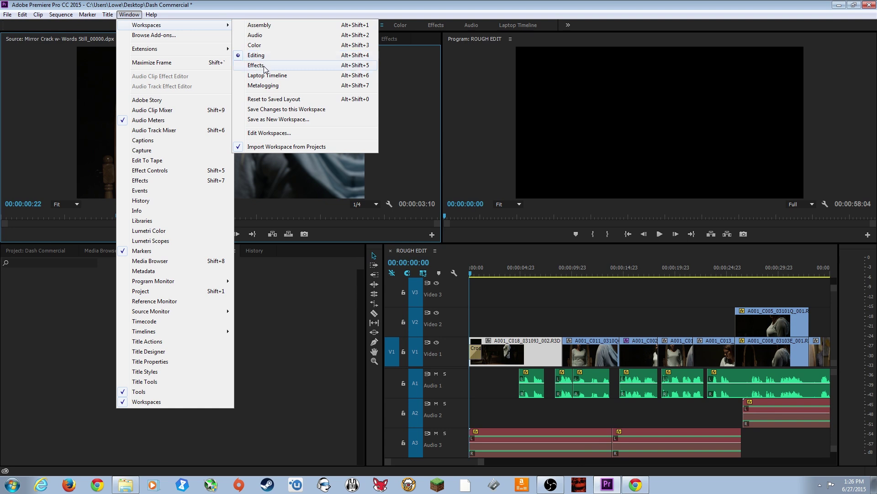
left_click(289, 120)
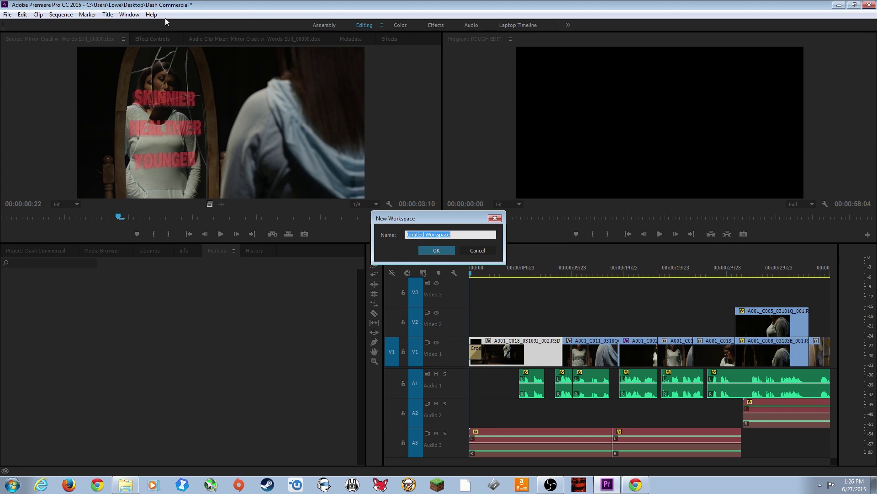
left_click(477, 251)
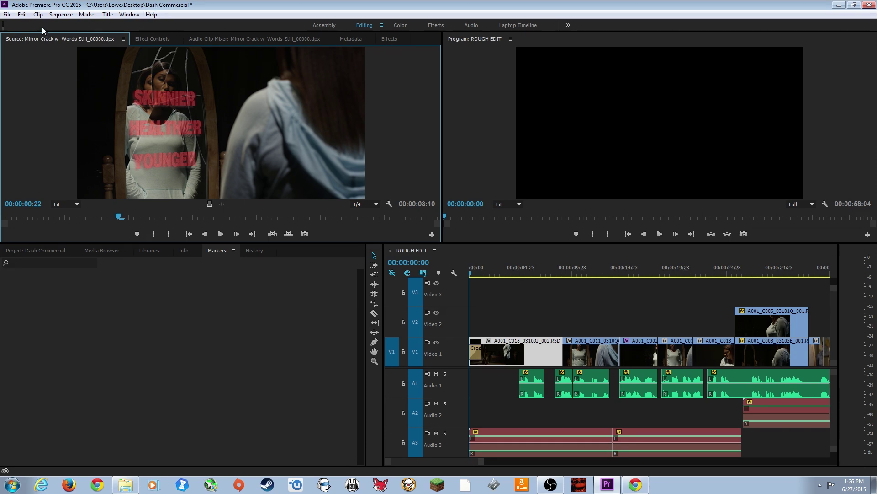
left_click(9, 15)
left_click(8, 14)
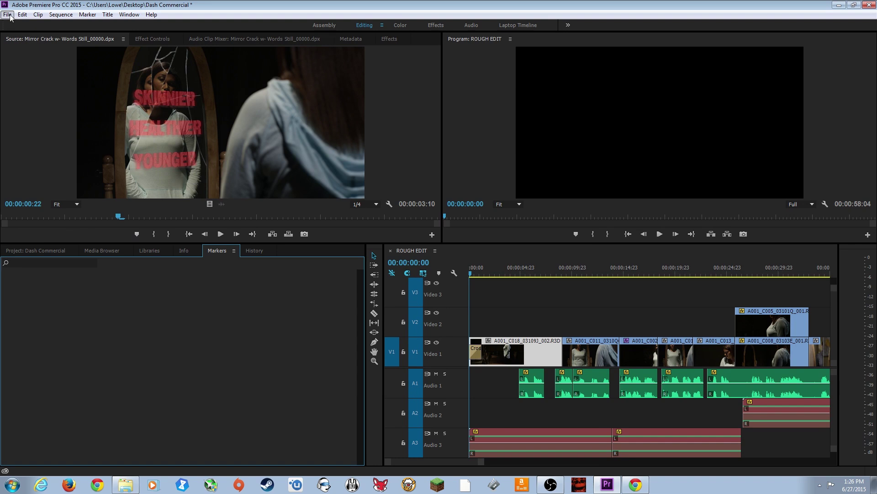
left_click(7, 14)
mouse_move(51, 123)
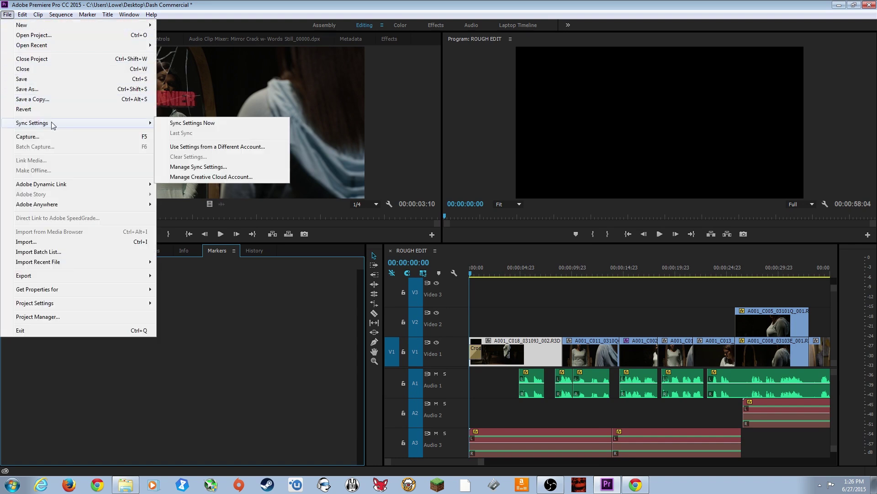
left_click(193, 128)
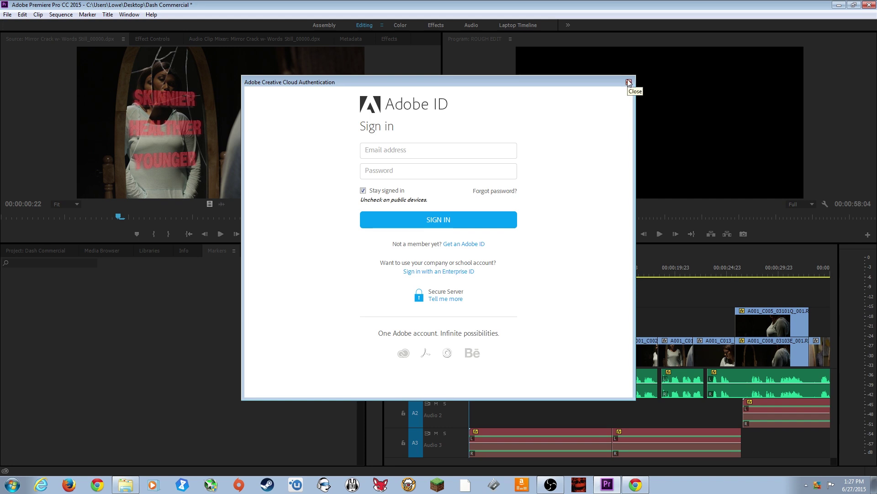
left_click(629, 83)
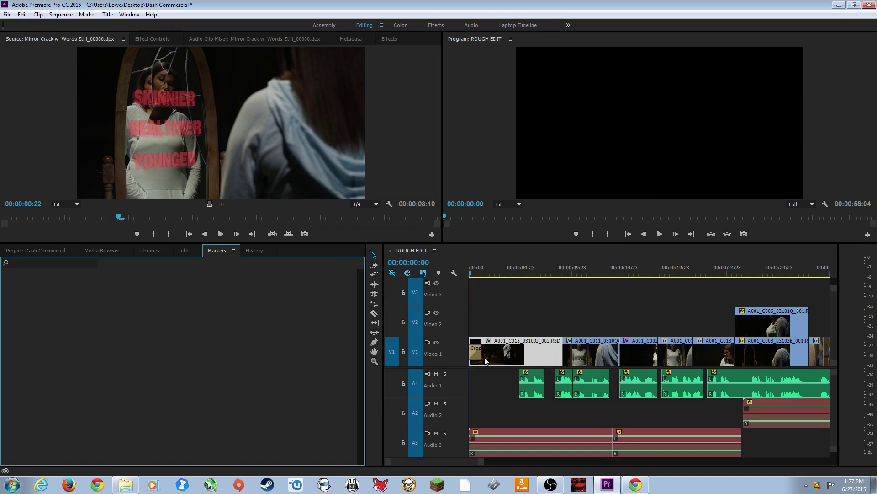